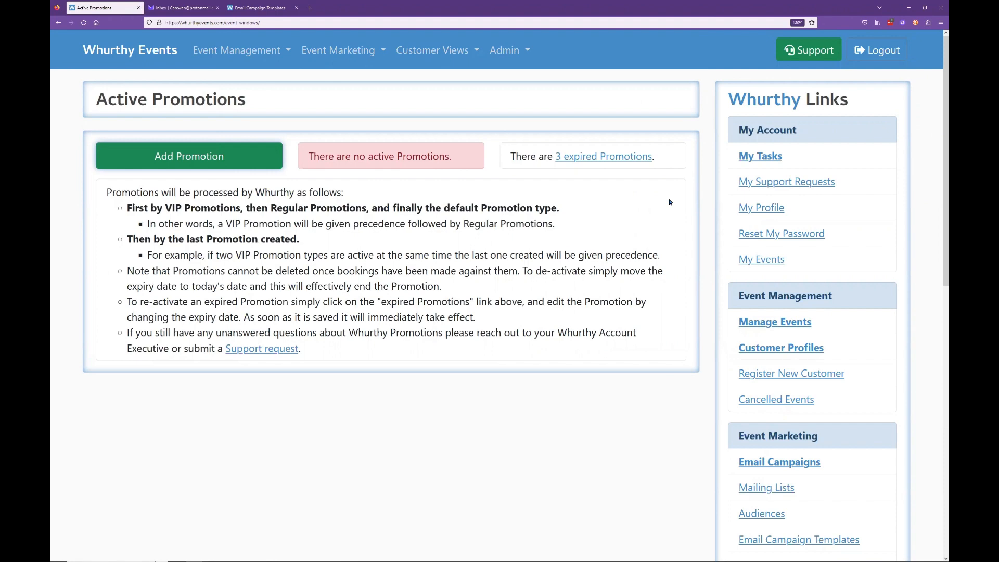
# Step: Open the Manage Promotions page from the Administration section of the Whurthy Links
pyautogui.doubleClick(828, 103)
pyautogui.click(834, 109)
pyautogui.scroll(-3, 838, 141)
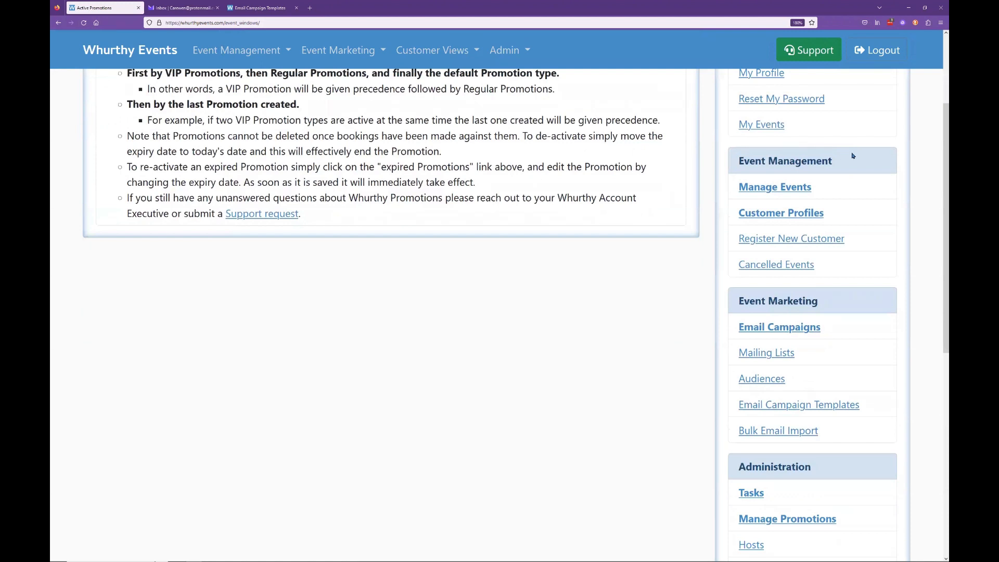
pyautogui.scroll(-3, 875, 158)
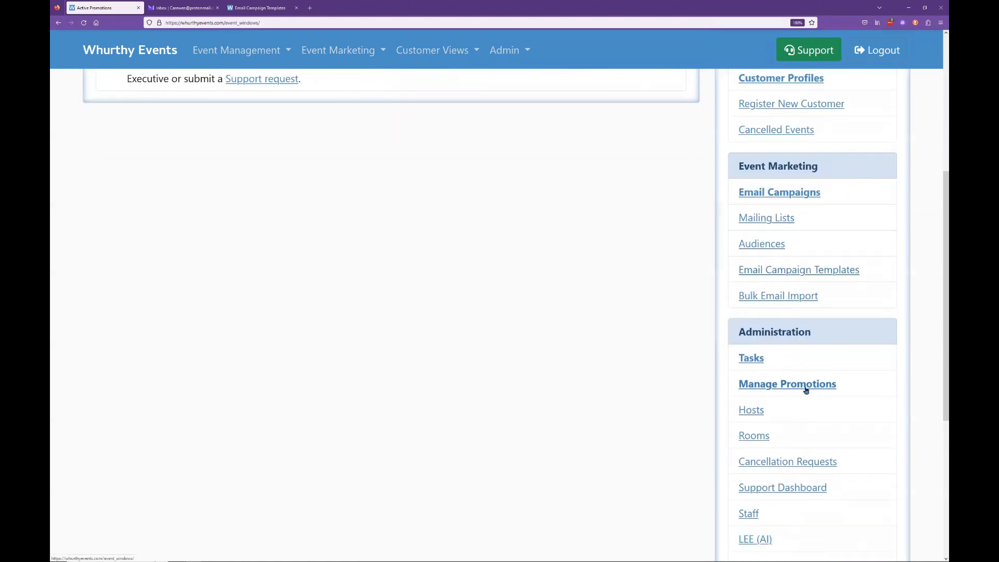
pyautogui.moveTo(857, 383); pyautogui.dragTo(738, 391)
pyautogui.click(851, 374)
pyautogui.doubleClick(748, 332)
pyautogui.click(867, 379)
pyautogui.click(810, 389)
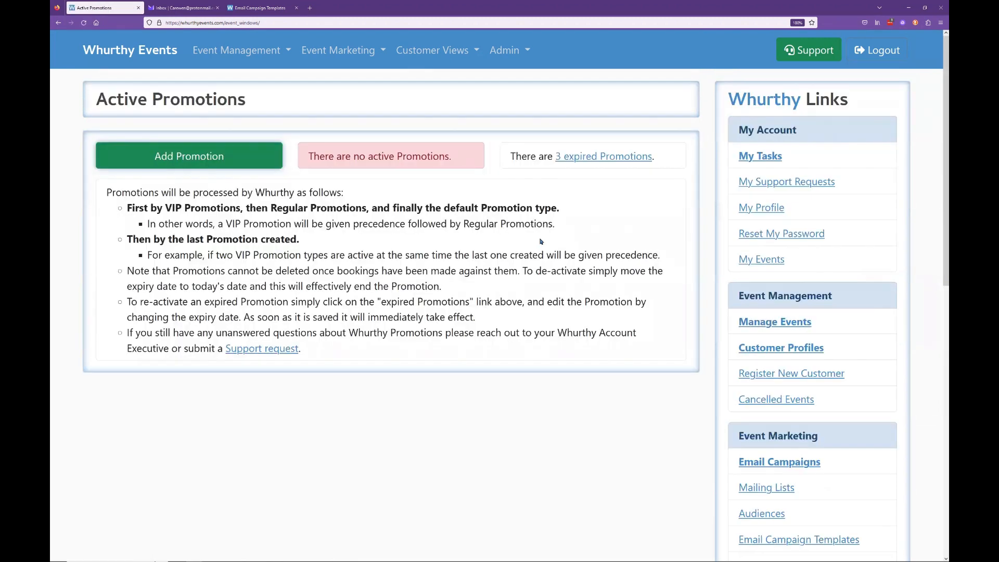
# Step: Start a new promotion and set its discount to 25 percent
pyautogui.click(240, 163)
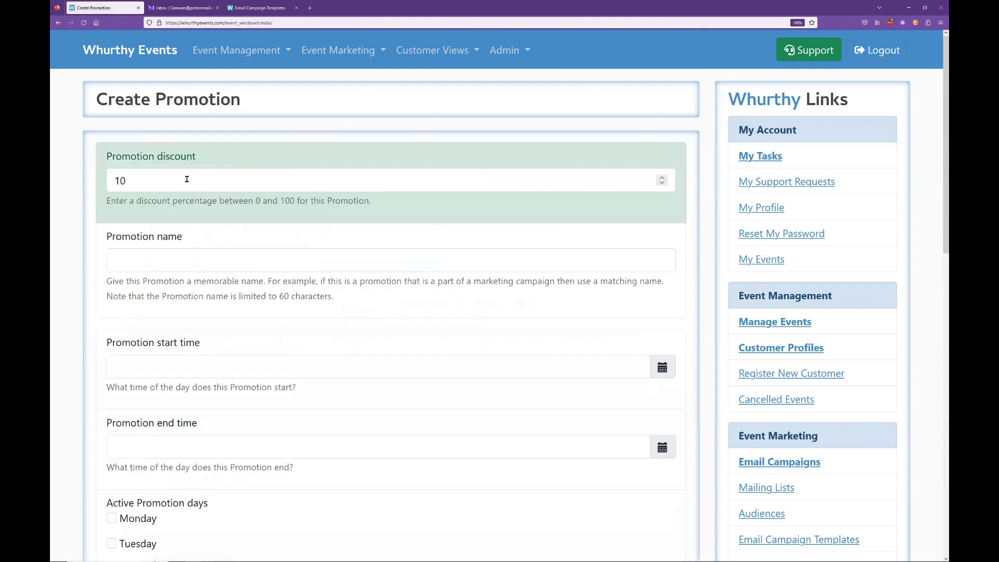
pyautogui.doubleClick(189, 194)
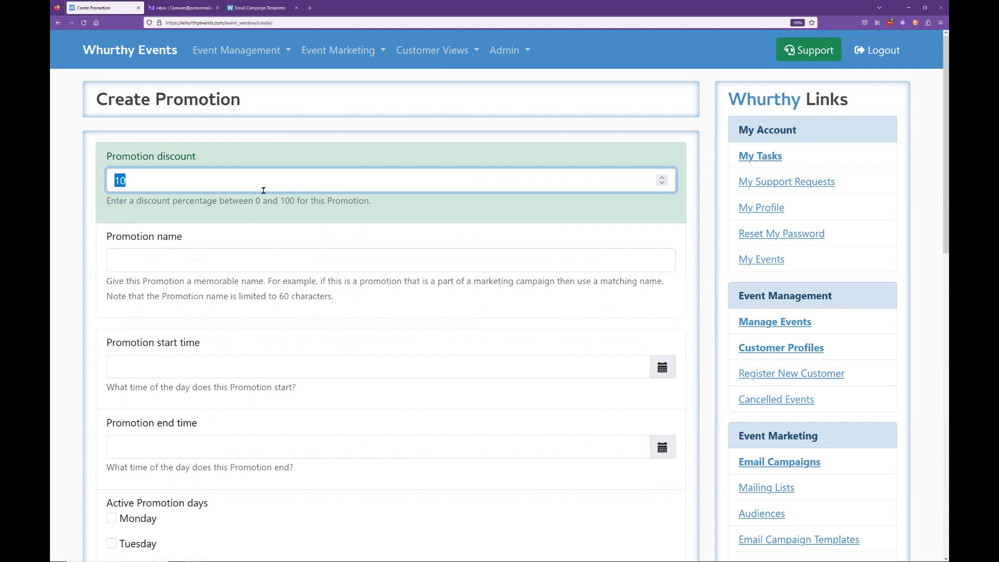
pyautogui.write('25')
# Step: Name the promotion "Testing Whurthy Marketing", using the previously entered suggestion
pyautogui.click(209, 261)
pyautogui.write('W')
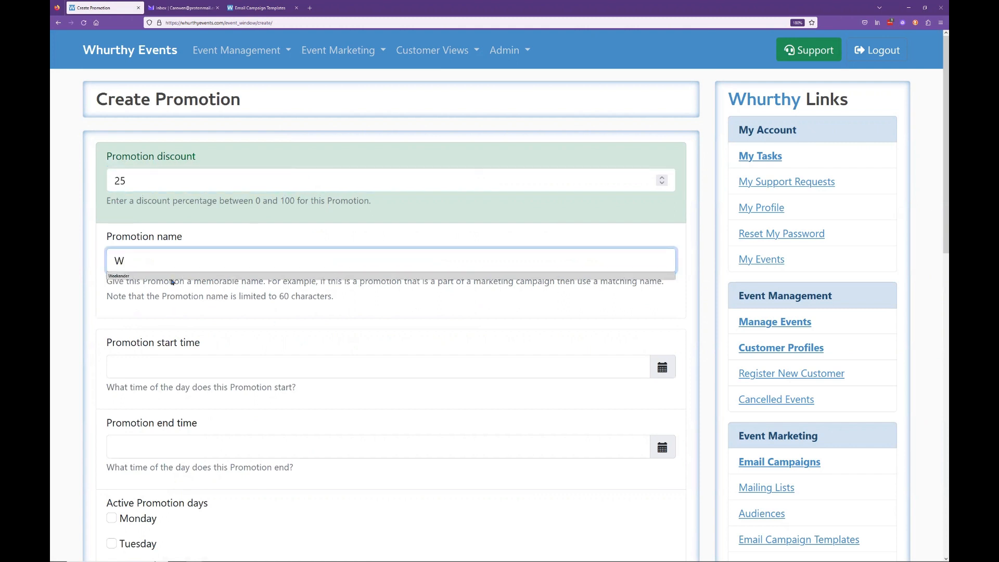
pyautogui.press('BackSpace')
pyautogui.write('Te')
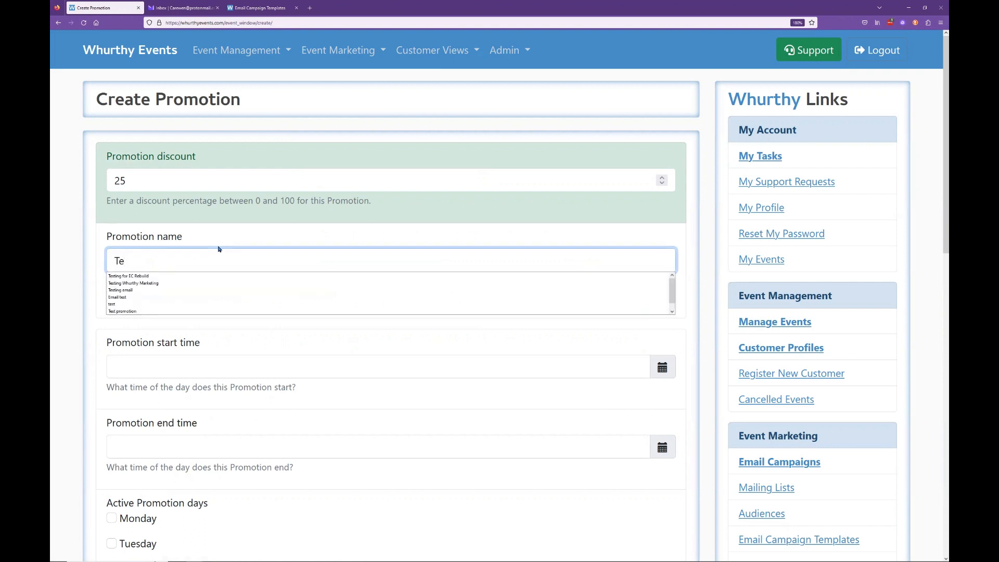
pyautogui.press('Down')
pyautogui.press('Down')
pyautogui.press('Return')
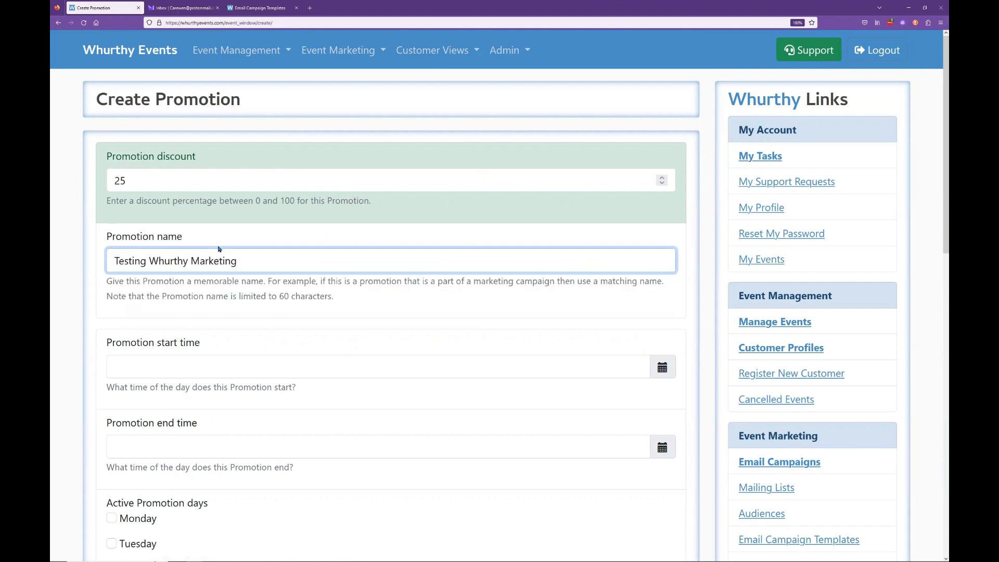
# Step: Set the promotion's start time to 13:00
pyautogui.click(266, 364)
pyautogui.click(136, 286)
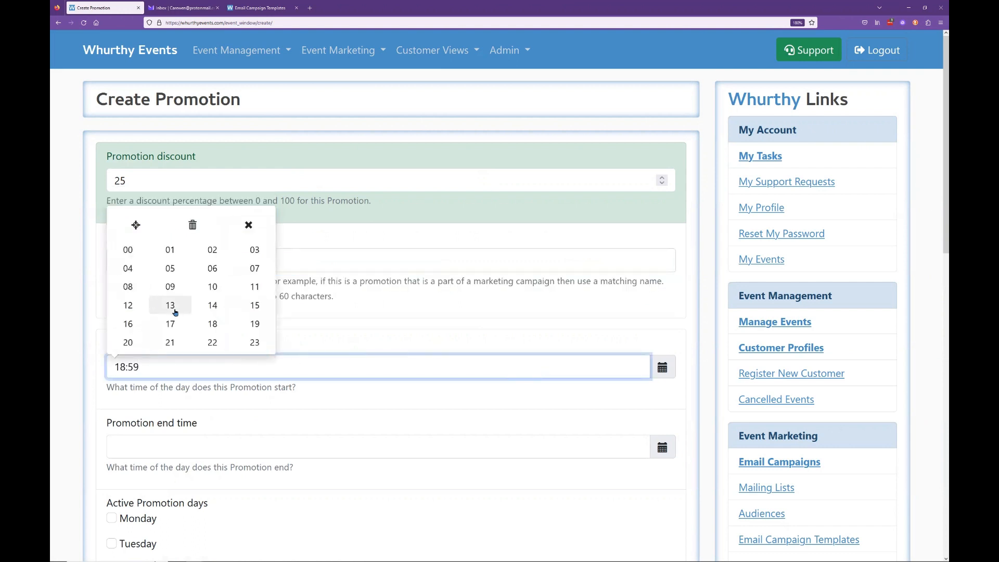
pyautogui.click(176, 312)
pyautogui.click(247, 285)
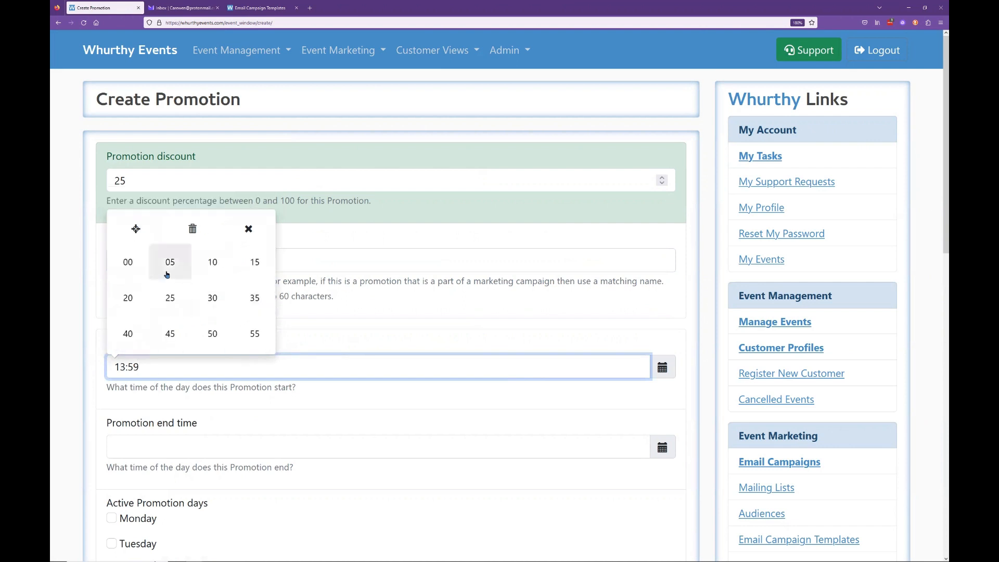
pyautogui.click(170, 262)
# Step: Set the promotion's end time to 15:30
pyautogui.click(208, 439)
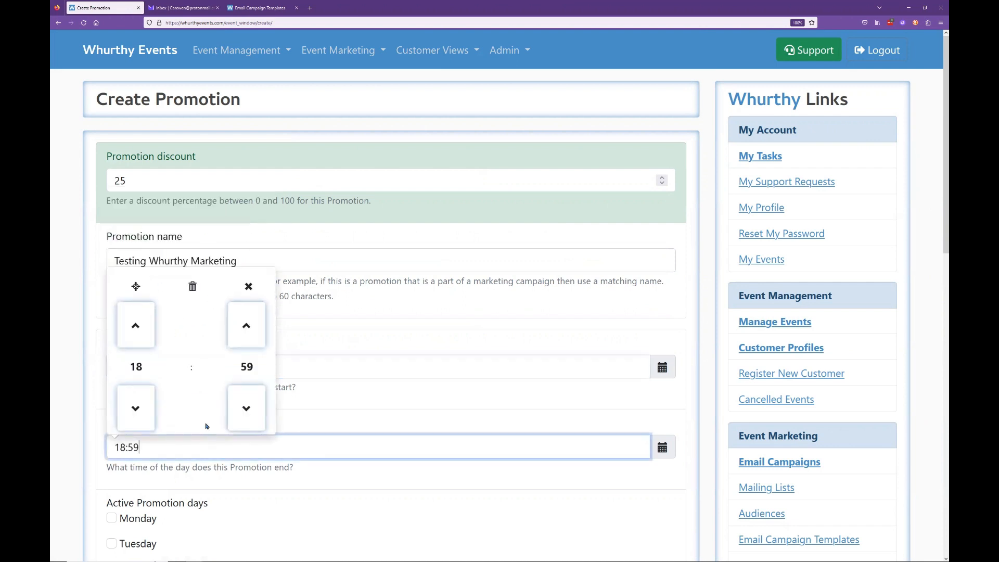
pyautogui.click(142, 369)
pyautogui.click(247, 383)
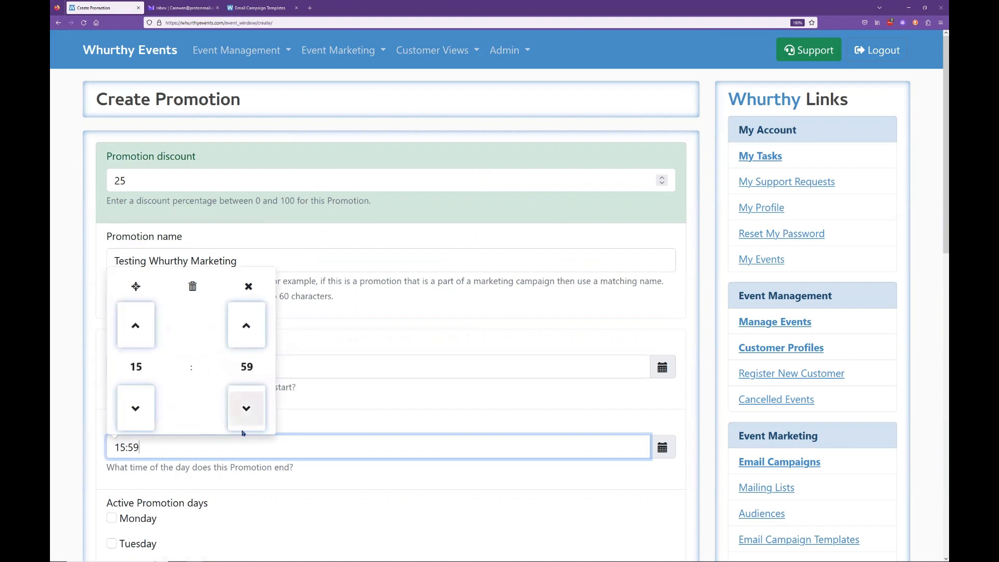
pyautogui.click(247, 366)
pyautogui.click(210, 378)
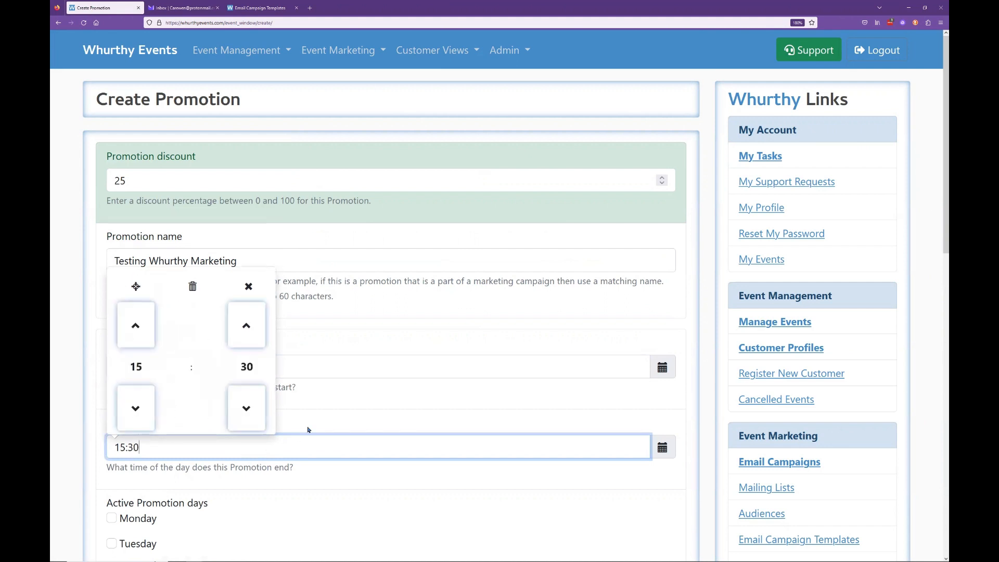
pyautogui.click(254, 473)
# Step: Make the promotion active on Monday and Tuesday
pyautogui.scroll(-3, 170, 473)
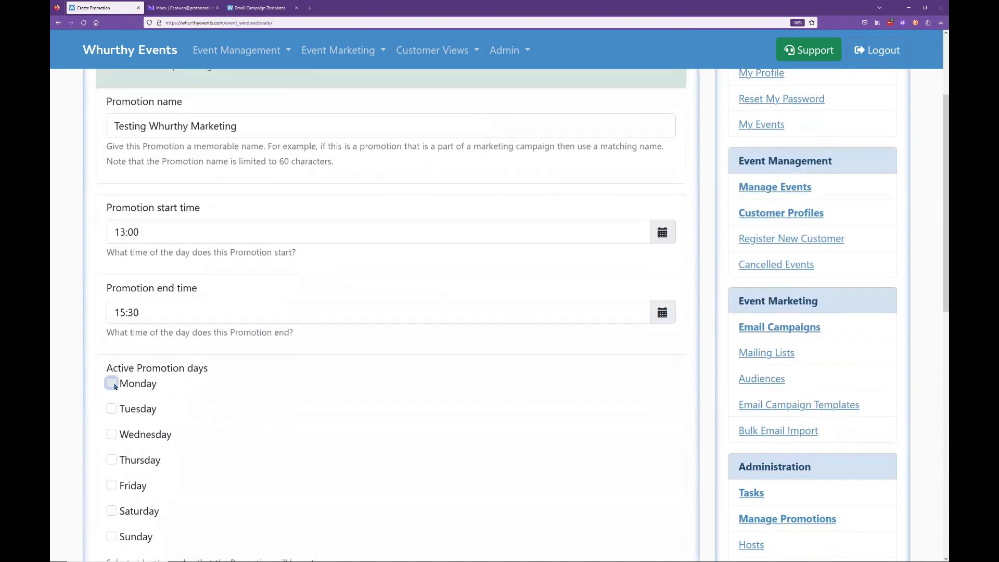
pyautogui.click(114, 385)
pyautogui.click(111, 410)
pyautogui.scroll(-3, 339, 366)
pyautogui.scroll(3, 275, 286)
# Step: Set the promotion's expiry date to 2023-02-28
pyautogui.scroll(-5, 253, 374)
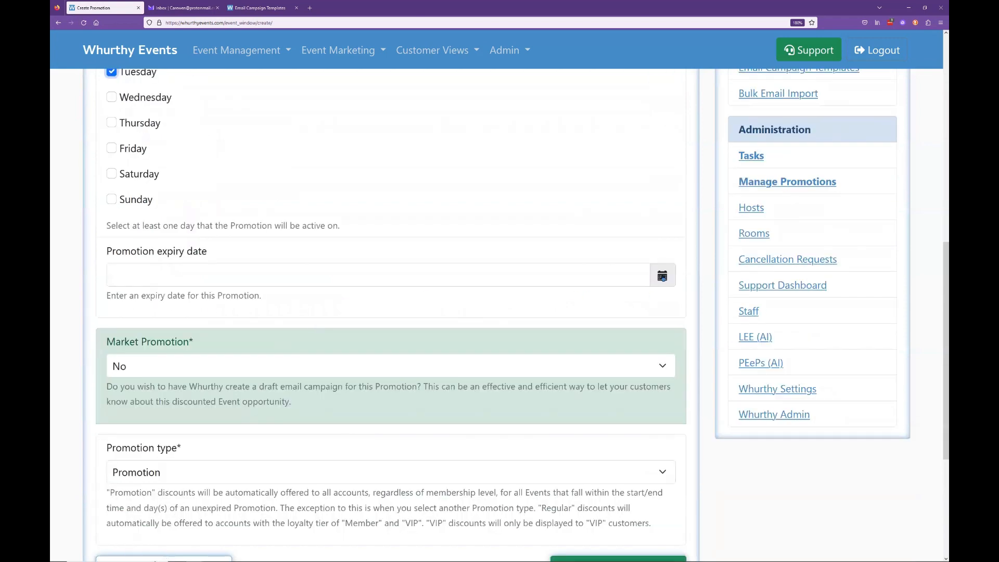
pyautogui.click(660, 278)
pyautogui.click(172, 418)
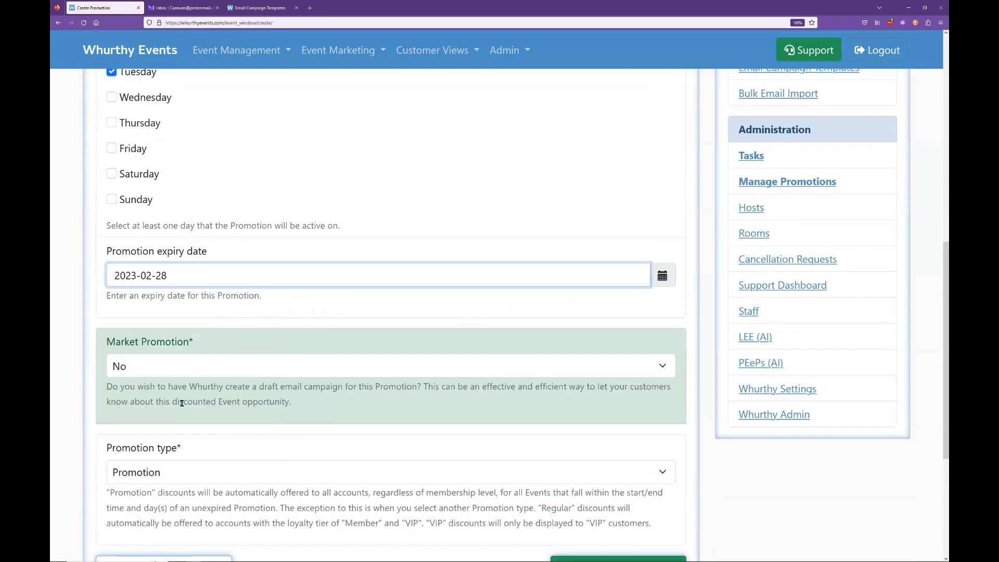
# Step: Set Market Promotion to Yes and choose the Default email campaign template
pyautogui.scroll(-2, 321, 371)
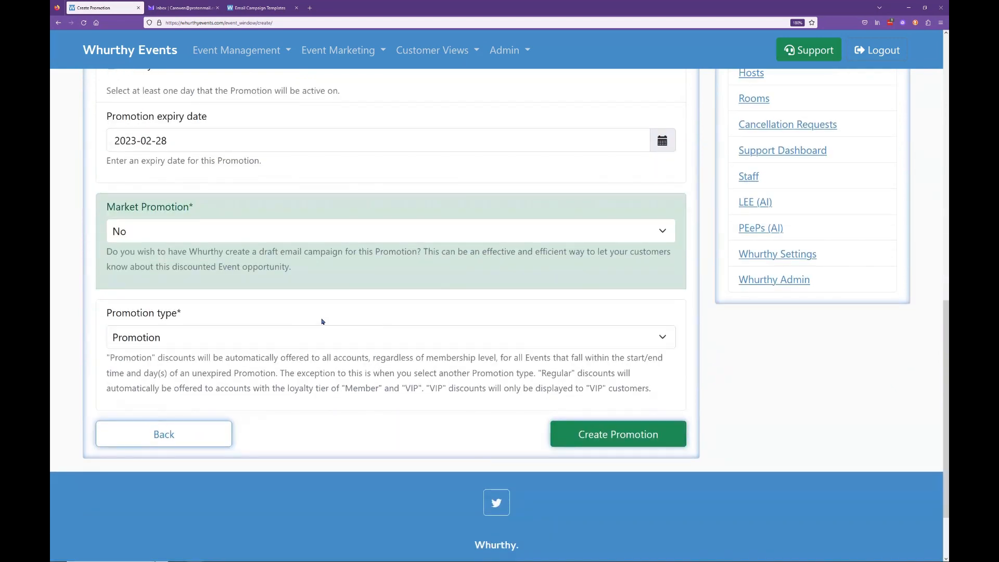
pyautogui.click(222, 233)
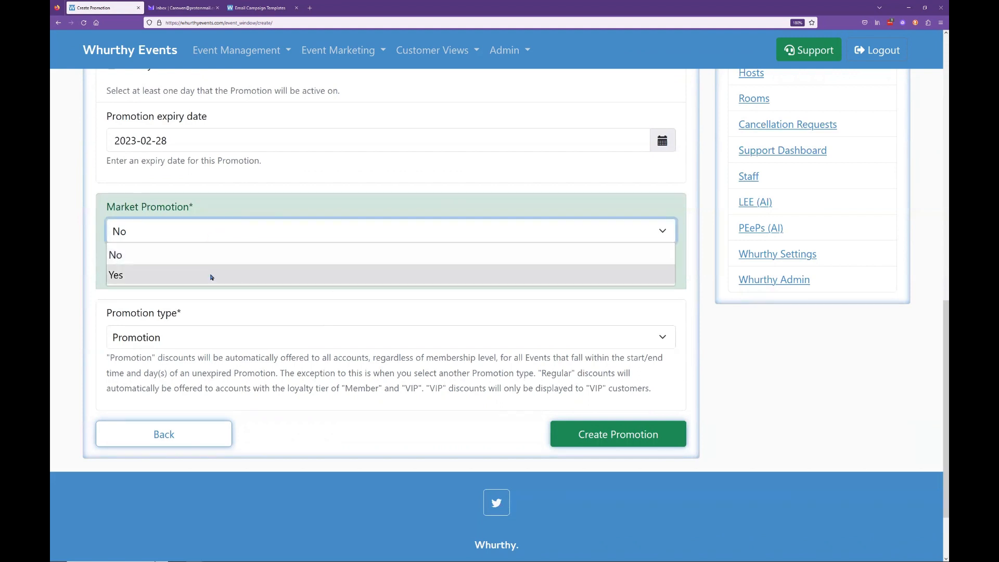
pyautogui.click(211, 277)
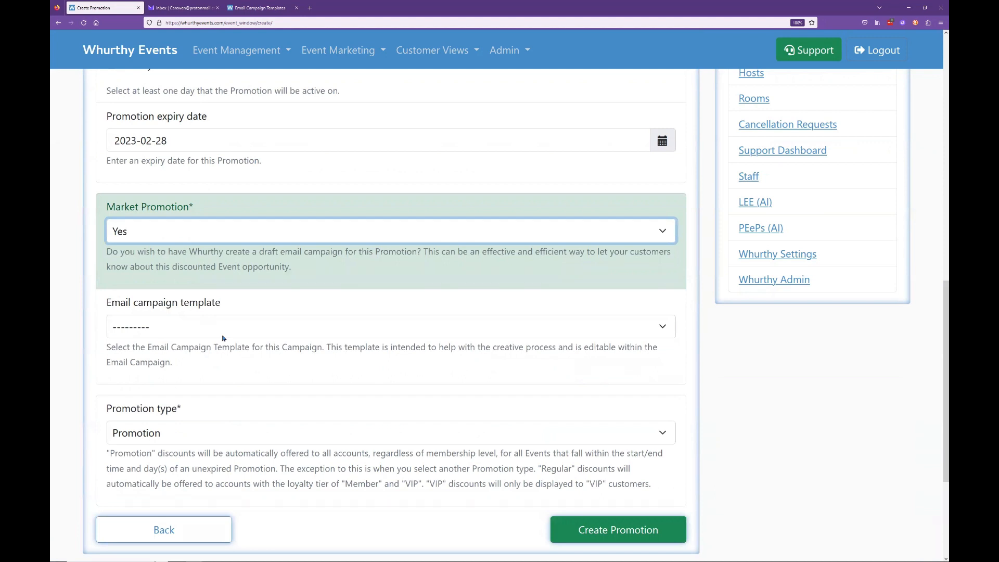
pyautogui.click(232, 327)
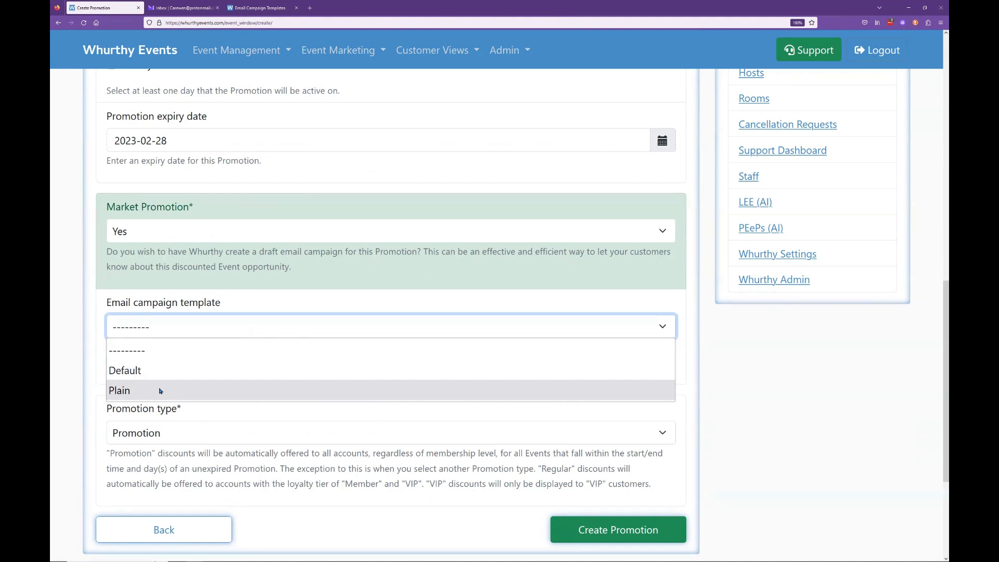
pyautogui.click(160, 372)
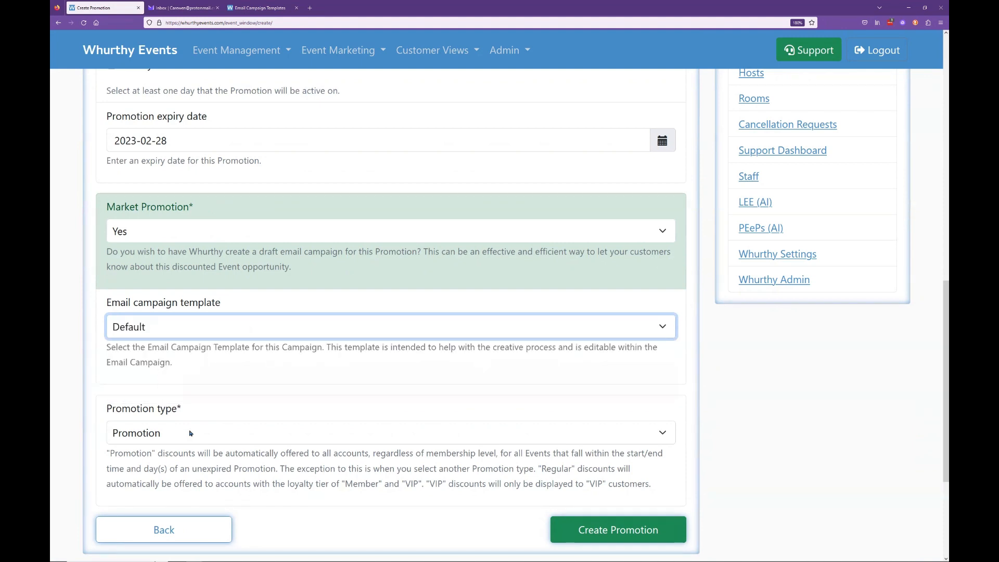
# Step: Try the Regular and VIP options for the promotion type
pyautogui.scroll(-2, 219, 450)
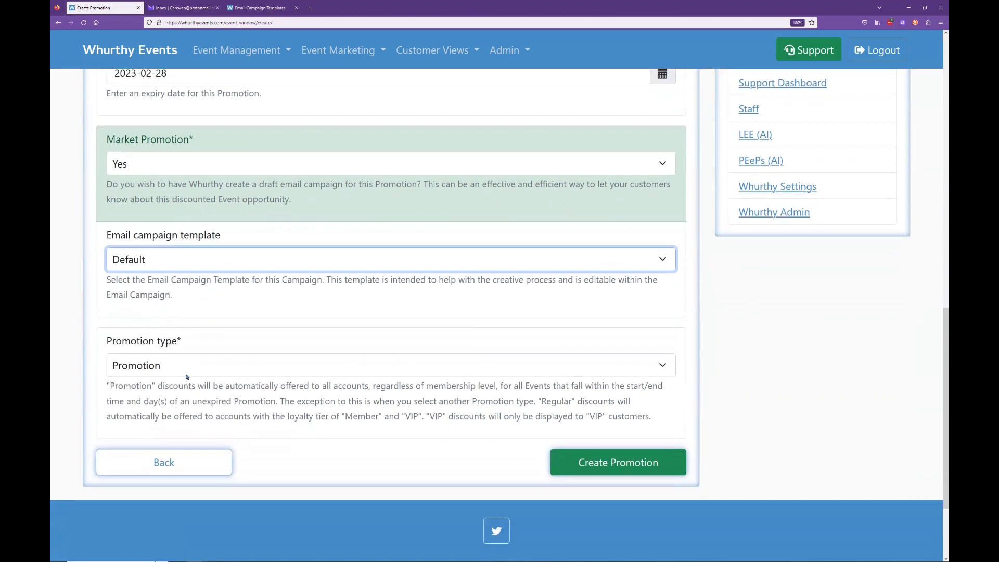
pyautogui.click(194, 368)
pyautogui.click(189, 365)
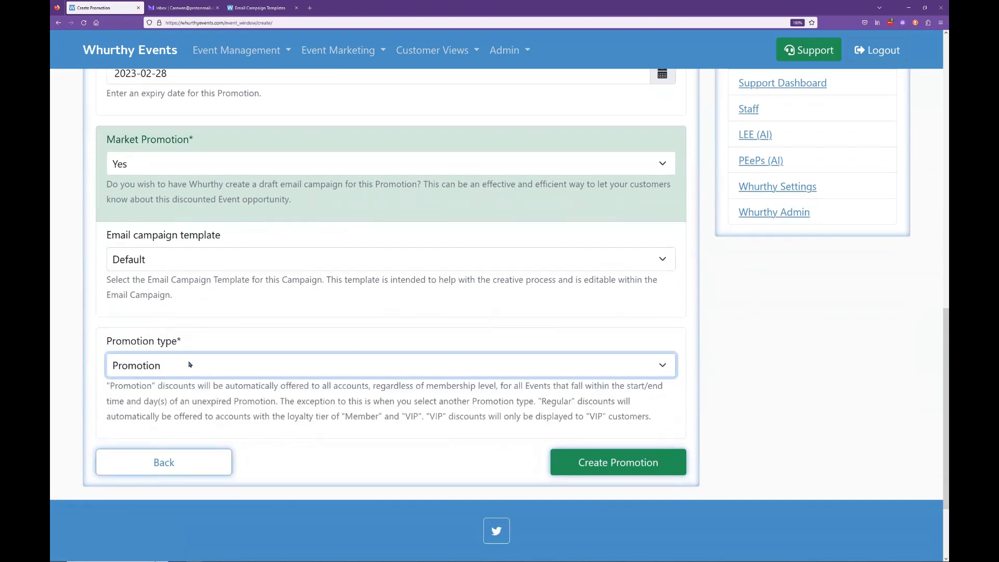
pyautogui.click(190, 364)
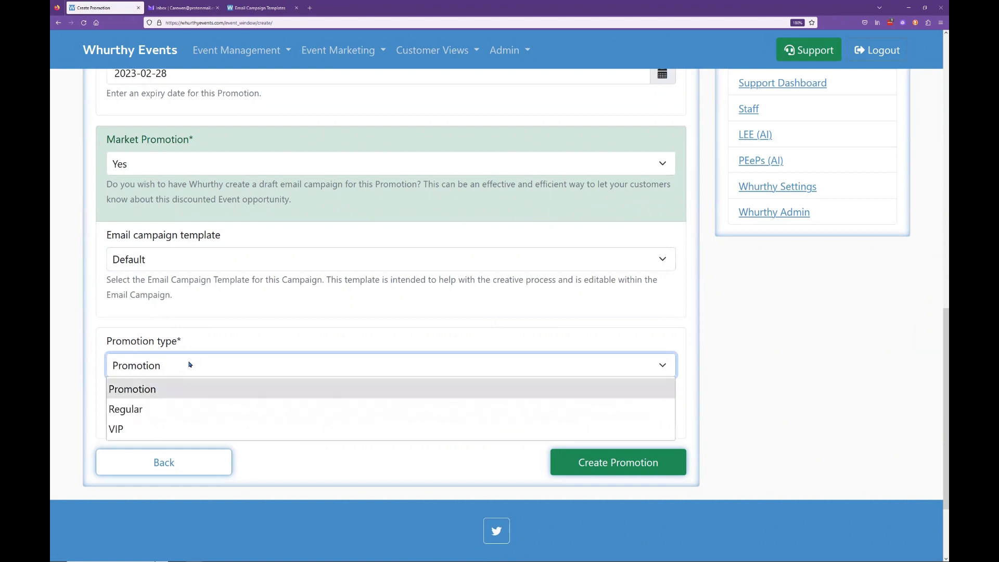
pyautogui.click(201, 408)
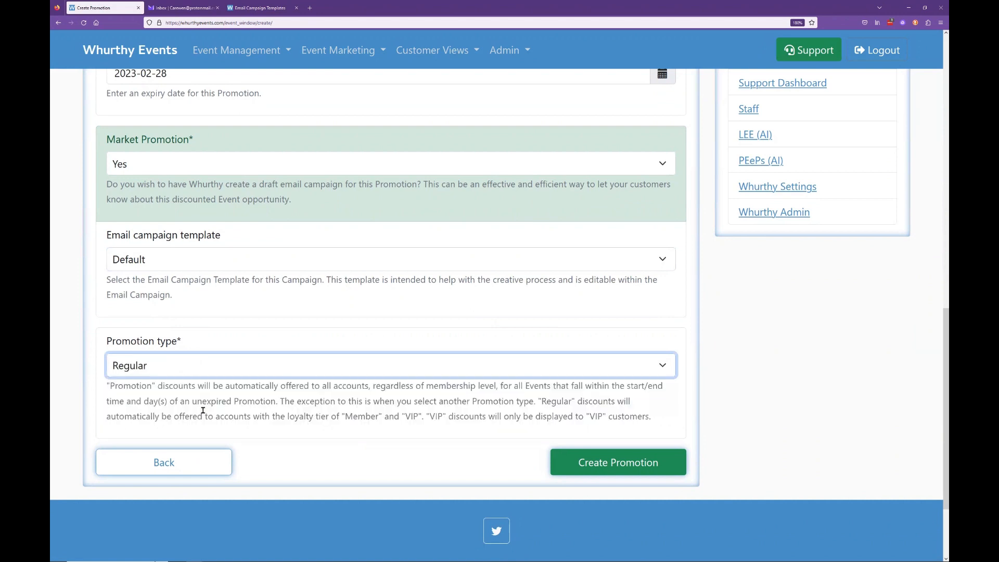
pyautogui.click(228, 369)
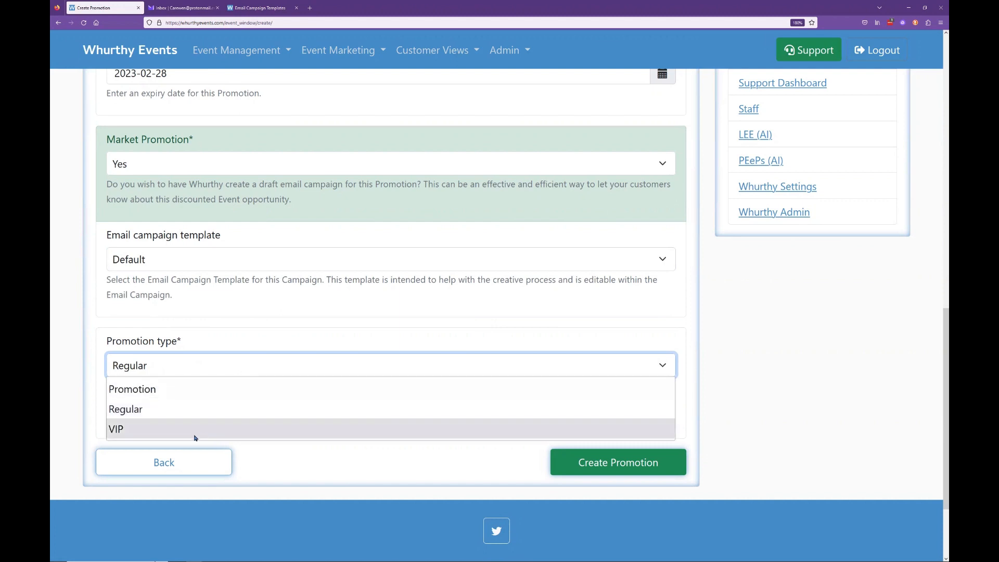
pyautogui.click(195, 429)
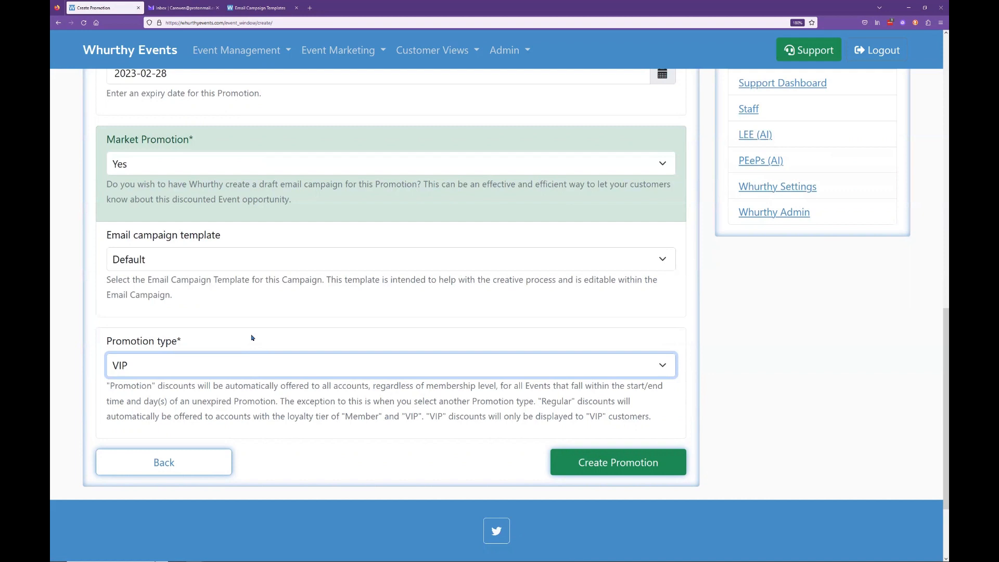
# Step: Set the promotion type to Promotion and create the promotion
pyautogui.click(201, 372)
pyautogui.click(180, 390)
pyautogui.click(671, 472)
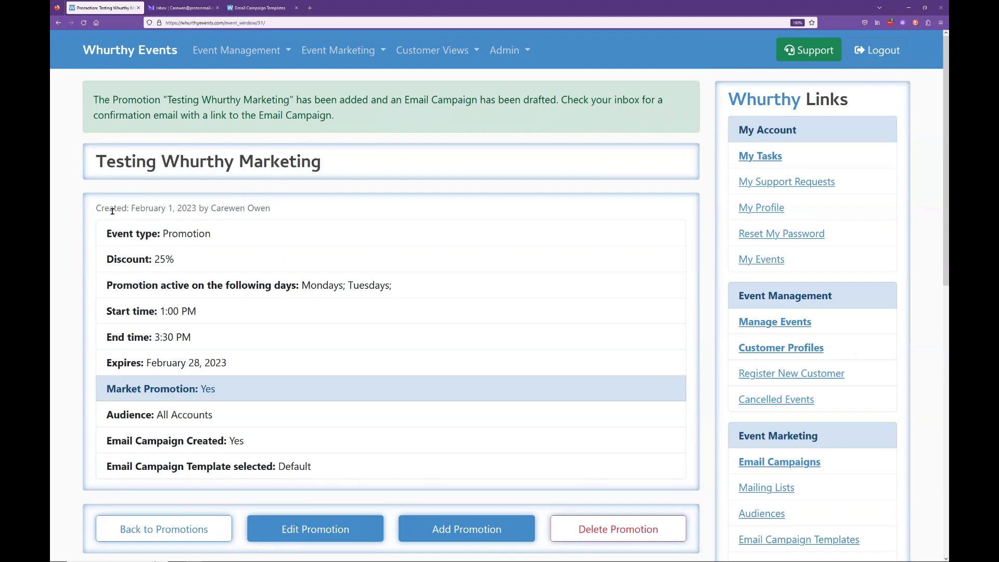
# Step: Review the created promotion's creation details, event type and discount
pyautogui.moveTo(262, 208); pyautogui.dragTo(96, 207)
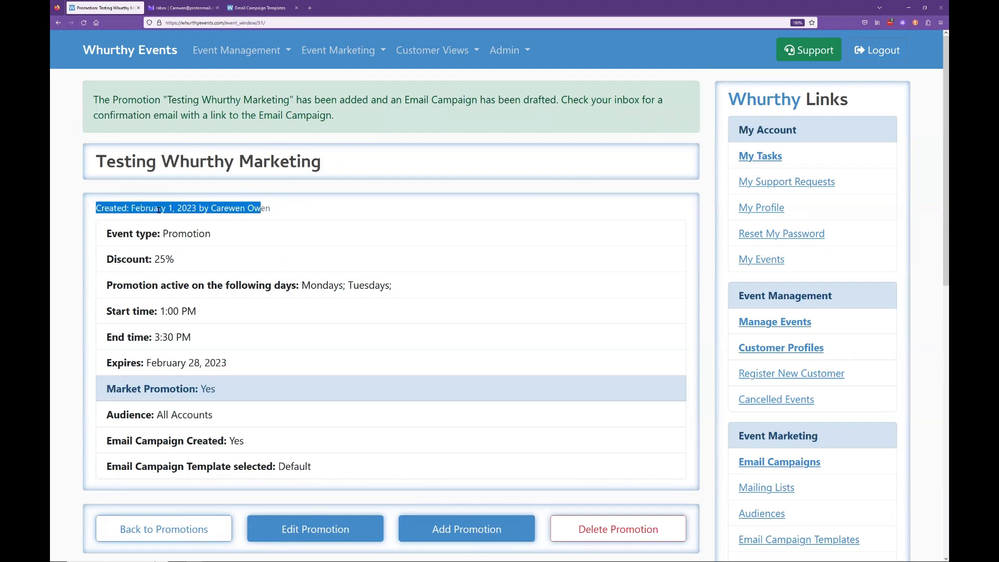
pyautogui.click(177, 207)
pyautogui.moveTo(271, 212); pyautogui.dragTo(175, 213)
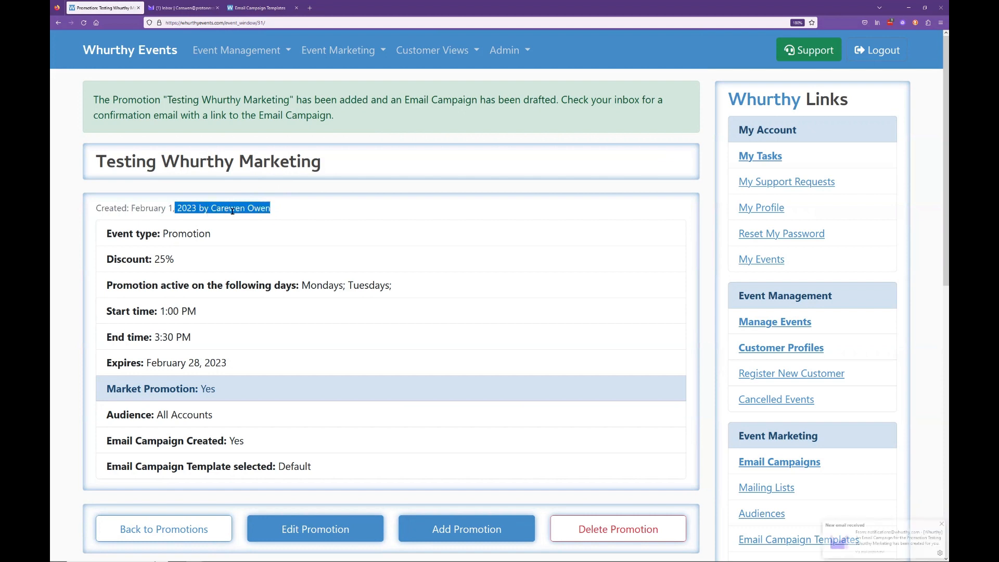
pyautogui.click(210, 215)
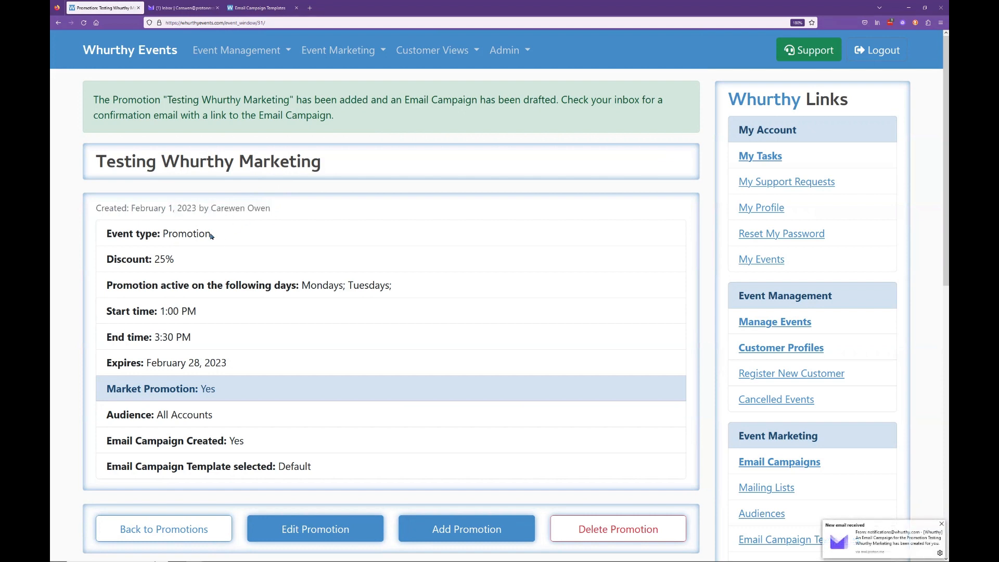
pyautogui.moveTo(212, 237); pyautogui.dragTo(117, 234)
pyautogui.click(177, 235)
pyautogui.moveTo(181, 260); pyautogui.dragTo(153, 260)
pyautogui.click(283, 280)
# Step: Check the promotion's active days, start and end times, expiry date, marketing setting and audience
pyautogui.moveTo(390, 287); pyautogui.dragTo(302, 290)
pyautogui.click(274, 313)
pyautogui.moveTo(192, 339); pyautogui.dragTo(155, 310)
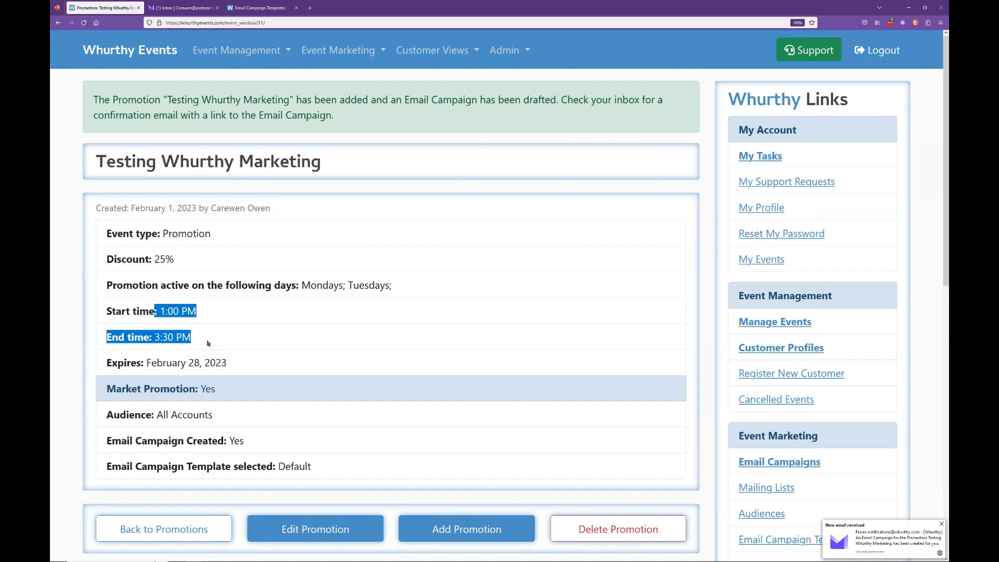
pyautogui.click(207, 345)
pyautogui.moveTo(236, 365); pyautogui.dragTo(151, 363)
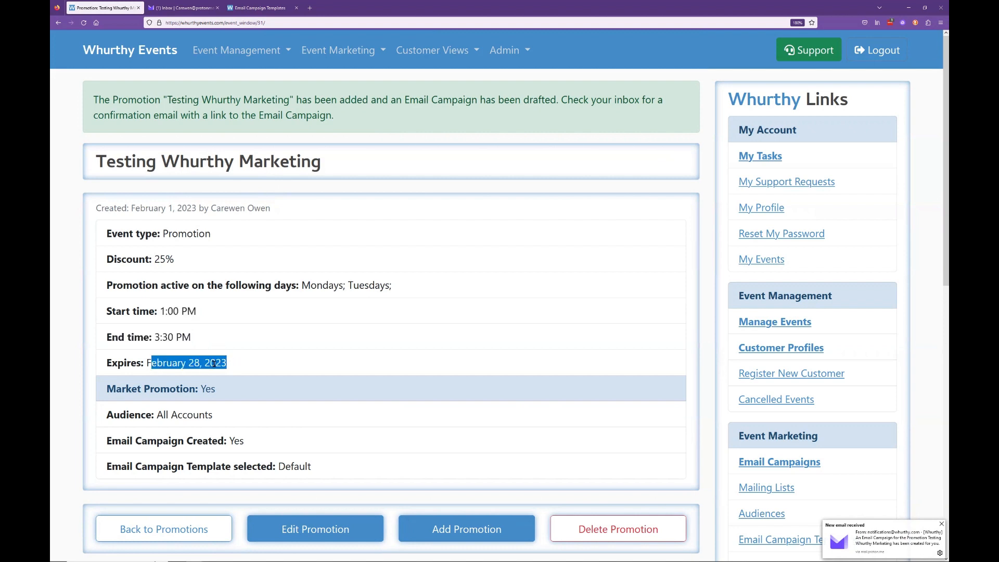
pyautogui.click(245, 367)
pyautogui.moveTo(219, 390); pyautogui.dragTo(200, 389)
pyautogui.click(197, 389)
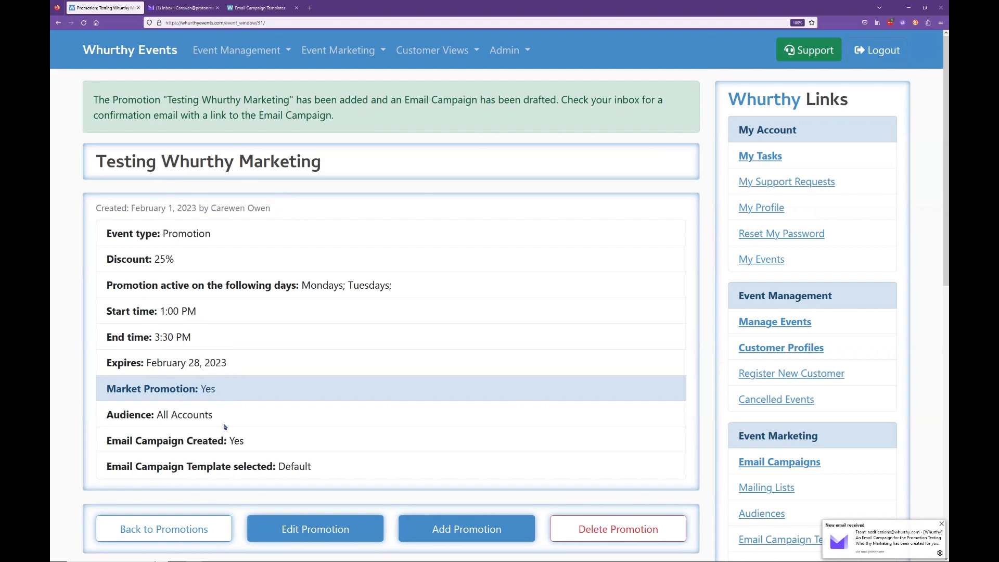
pyautogui.moveTo(215, 415); pyautogui.dragTo(157, 417)
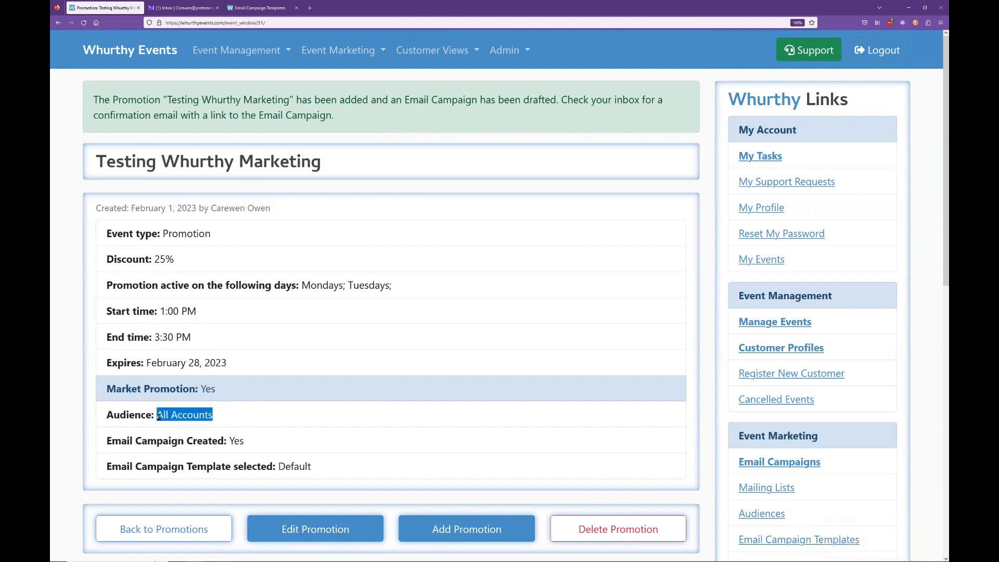
# Step: Check whether an email campaign was created for the promotion and which campaign template was selected
pyautogui.click(198, 415)
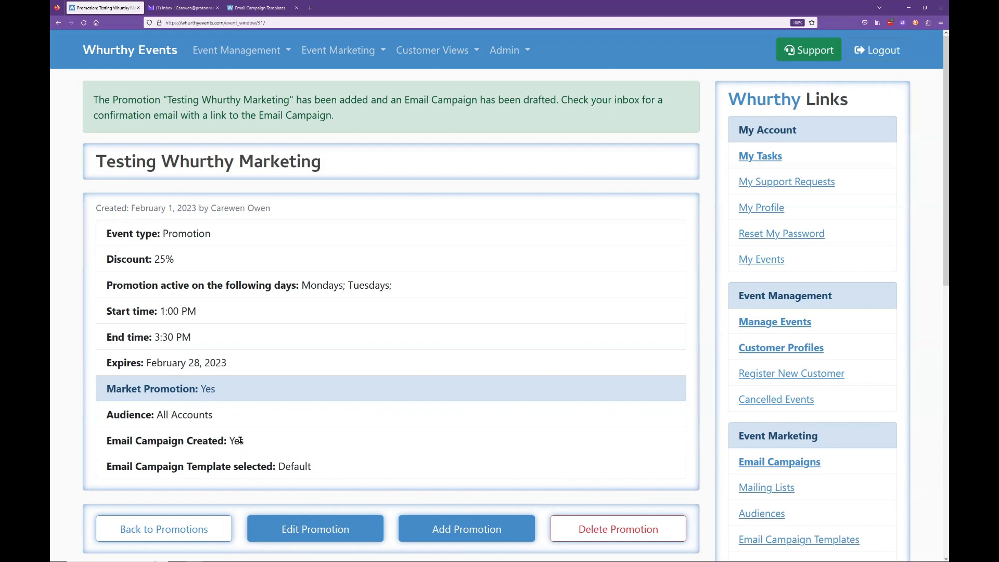
pyautogui.doubleClick(307, 467)
pyautogui.click(326, 472)
# Step: Switch to Proton Mail, open the Whurthy notification about the new email campaign and follow its Email Campaign link
pyautogui.click(177, 8)
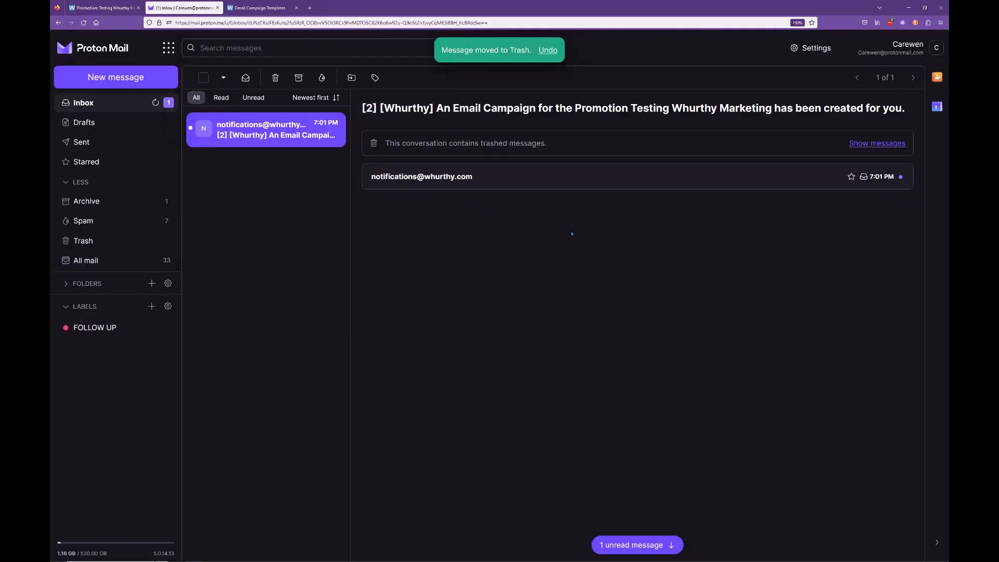
pyautogui.click(510, 183)
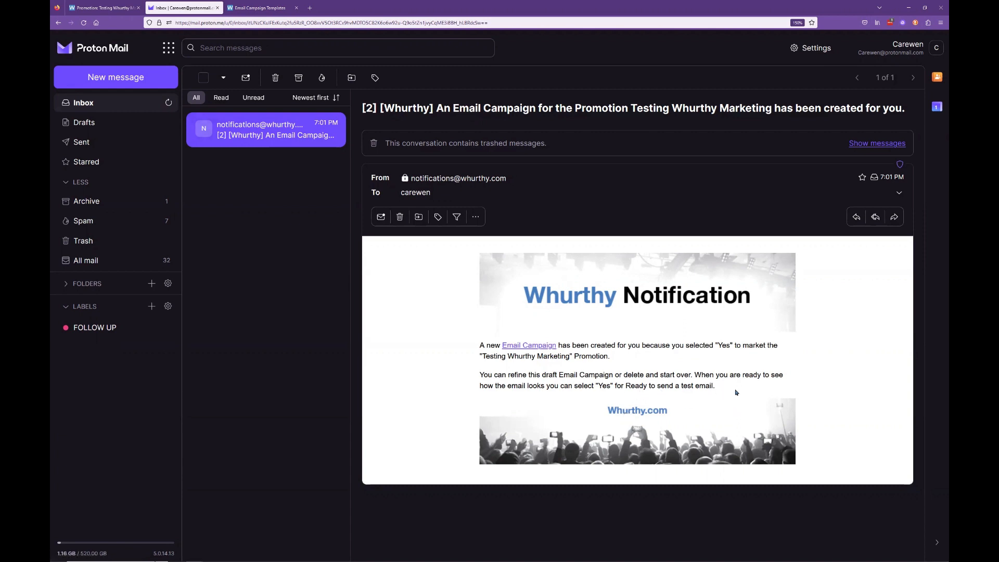
pyautogui.click(537, 348)
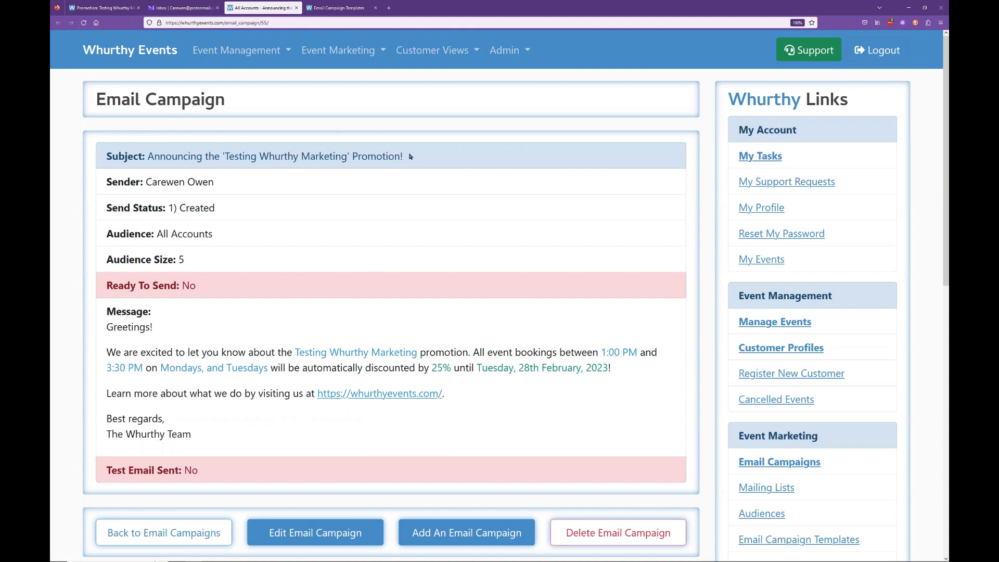
# Step: Review the drafted email campaign's subject, sender and send status
pyautogui.moveTo(411, 156)
pyautogui.mouseDown()
pyautogui.moveTo(117, 157)
pyautogui.moveTo(402, 163)
pyautogui.mouseUp()
pyautogui.click(147, 156)
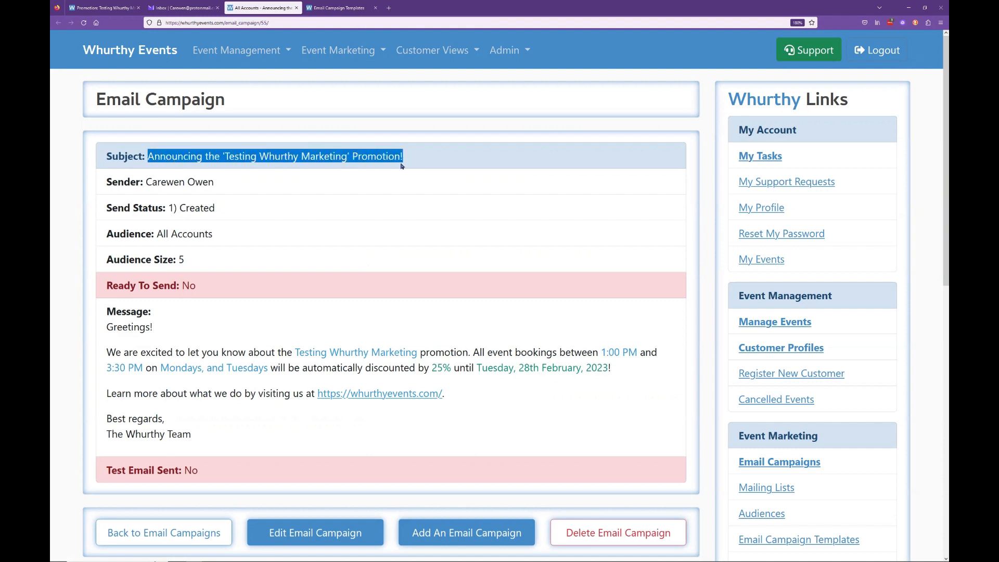
pyautogui.click(414, 165)
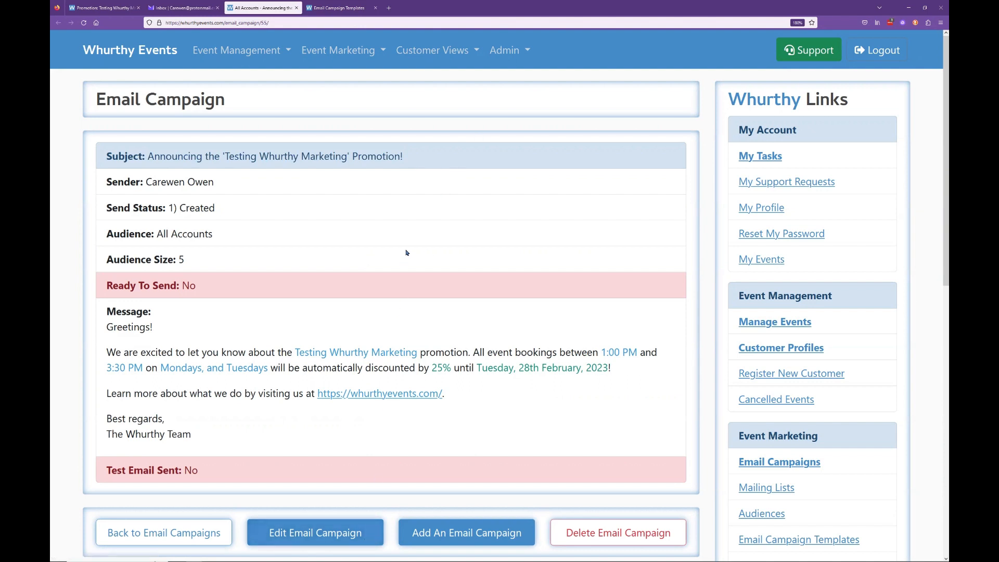
pyautogui.moveTo(214, 182); pyautogui.dragTo(150, 184)
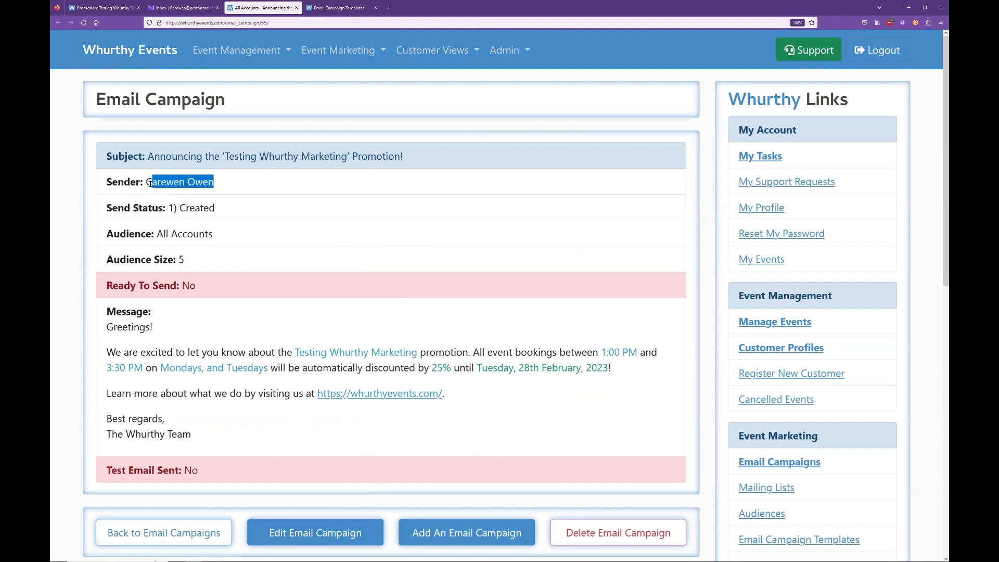
pyautogui.click(191, 205)
pyautogui.moveTo(215, 208); pyautogui.dragTo(117, 205)
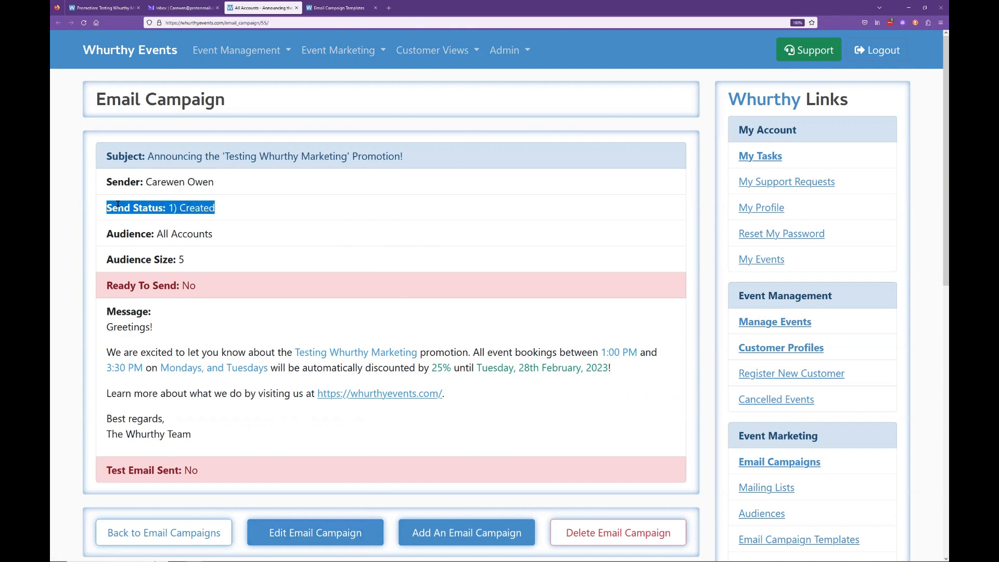
pyautogui.click(117, 204)
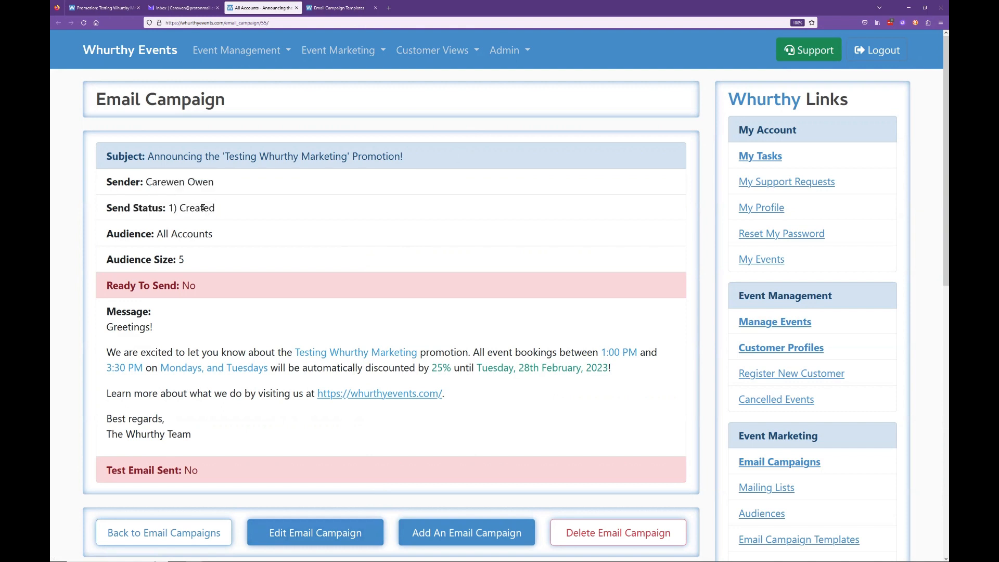
# Step: Examine the email campaign's audience and audience size
pyautogui.moveTo(214, 234); pyautogui.dragTo(153, 233)
pyautogui.click(180, 236)
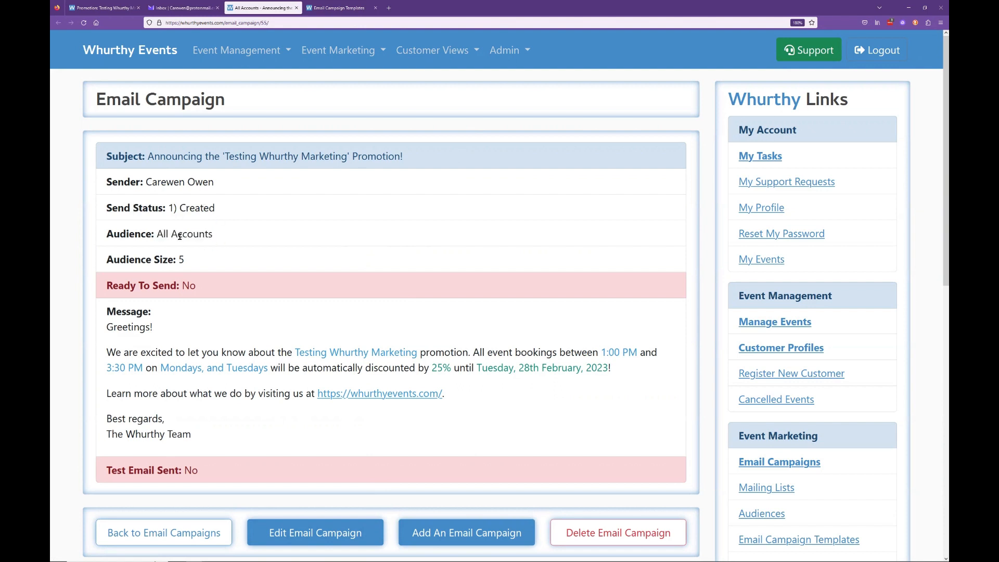
pyautogui.moveTo(208, 256); pyautogui.dragTo(176, 259)
pyautogui.click(198, 266)
pyautogui.doubleClick(182, 261)
pyautogui.moveTo(213, 236); pyautogui.dragTo(157, 235)
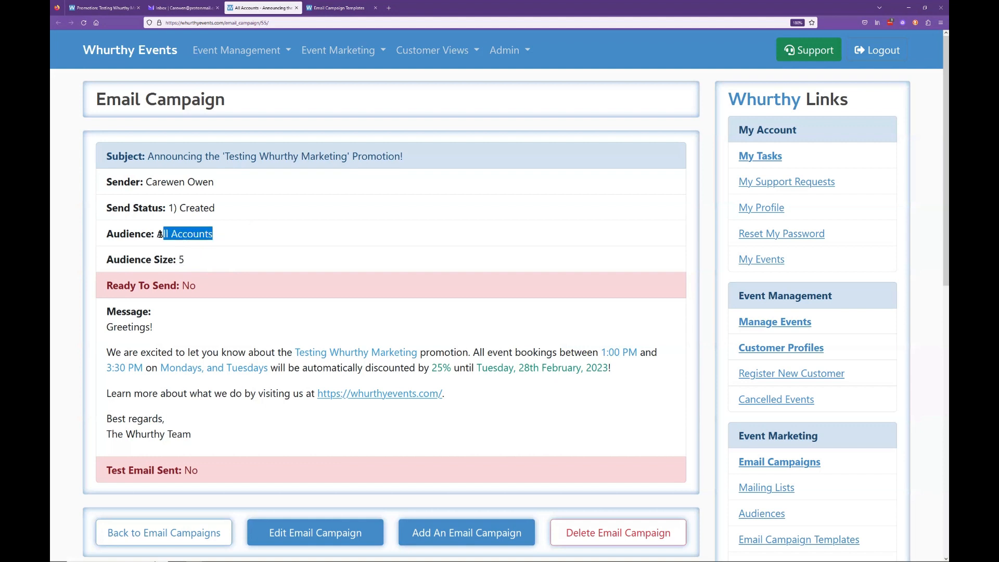
pyautogui.click(194, 258)
pyautogui.doubleClick(180, 260)
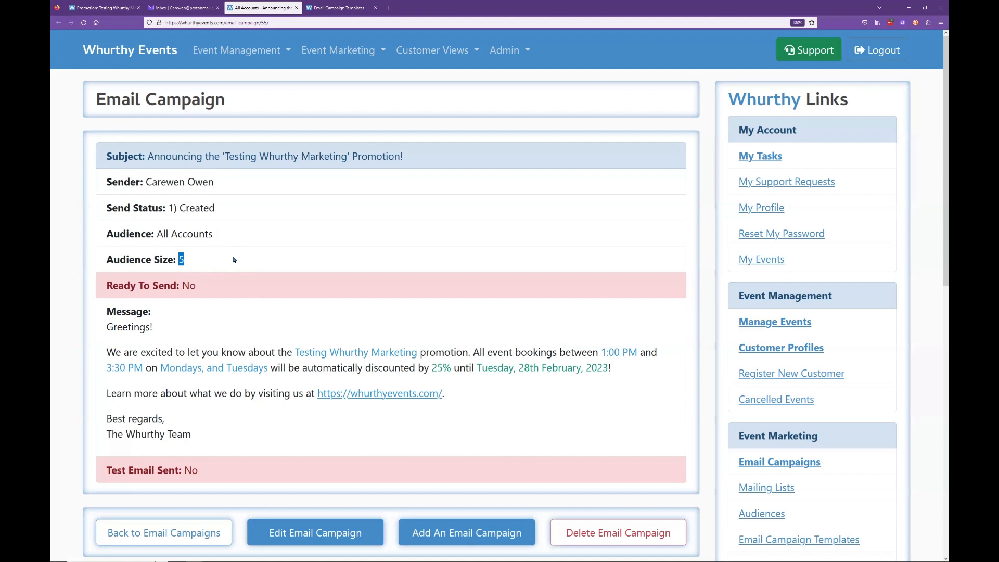
pyautogui.moveTo(233, 260); pyautogui.dragTo(113, 259)
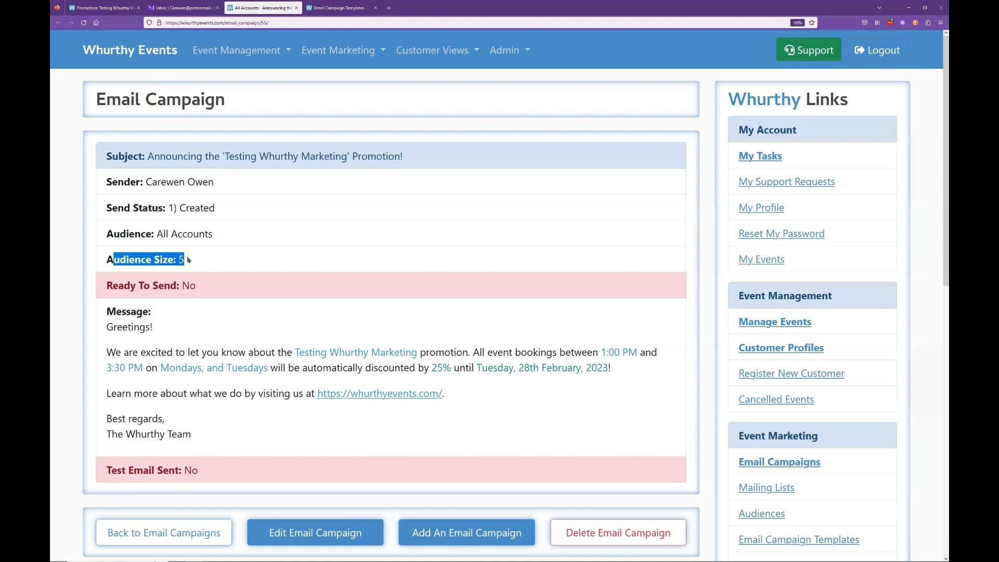
pyautogui.click(188, 260)
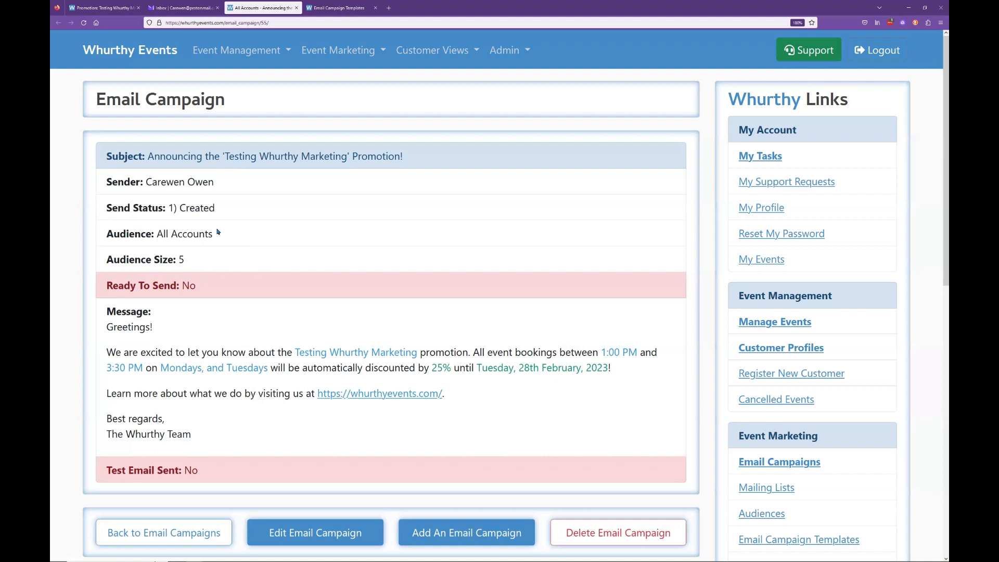
pyautogui.moveTo(185, 260); pyautogui.dragTo(113, 263)
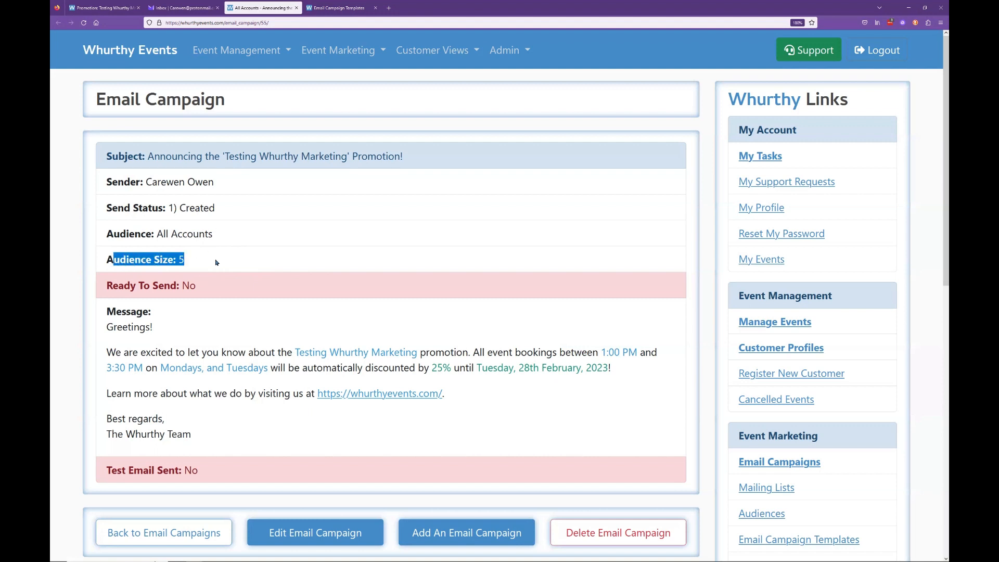
# Step: Check the email campaign's Ready To Send status
pyautogui.click(217, 276)
pyautogui.moveTo(203, 288); pyautogui.dragTo(106, 287)
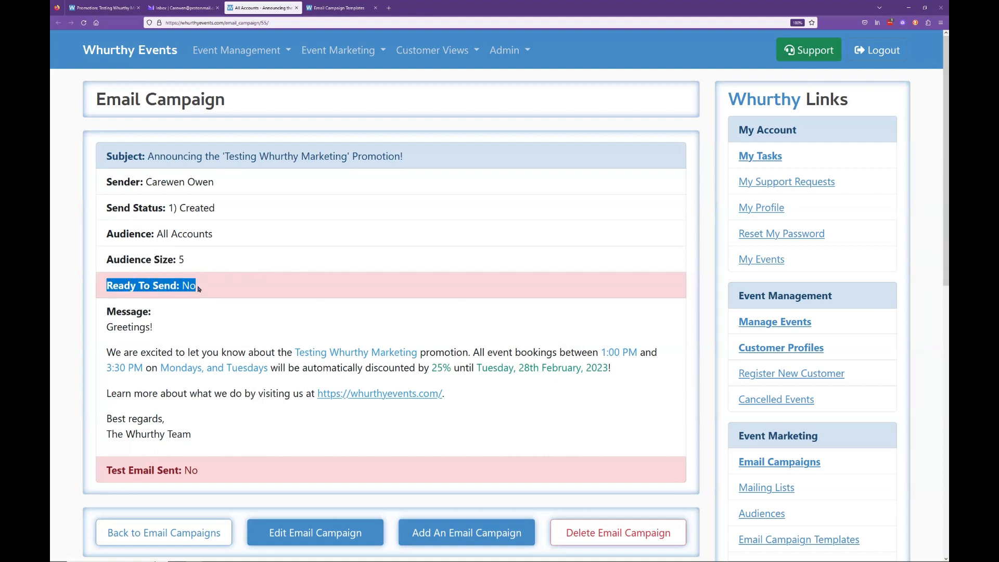
pyautogui.click(198, 289)
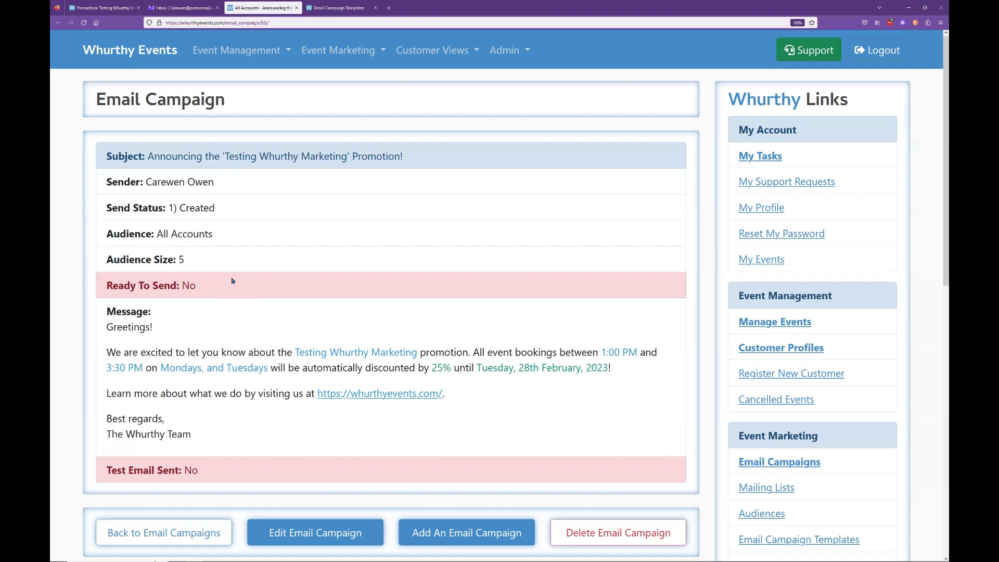
# Step: Read the campaign message's announcement of the promotion name, booking times, days, discount and end date
pyautogui.scroll(-1, 316, 301)
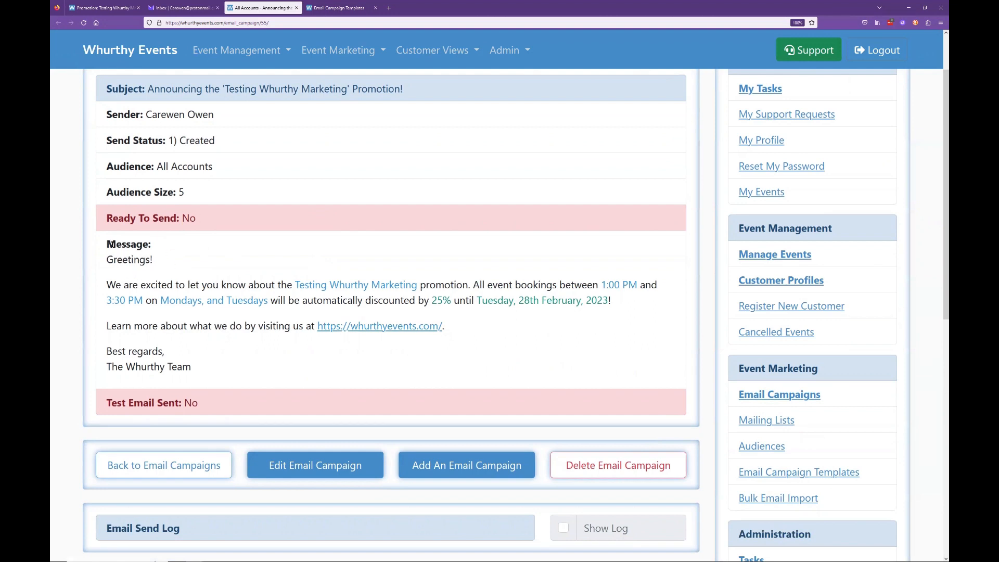
pyautogui.moveTo(102, 248); pyautogui.dragTo(172, 248)
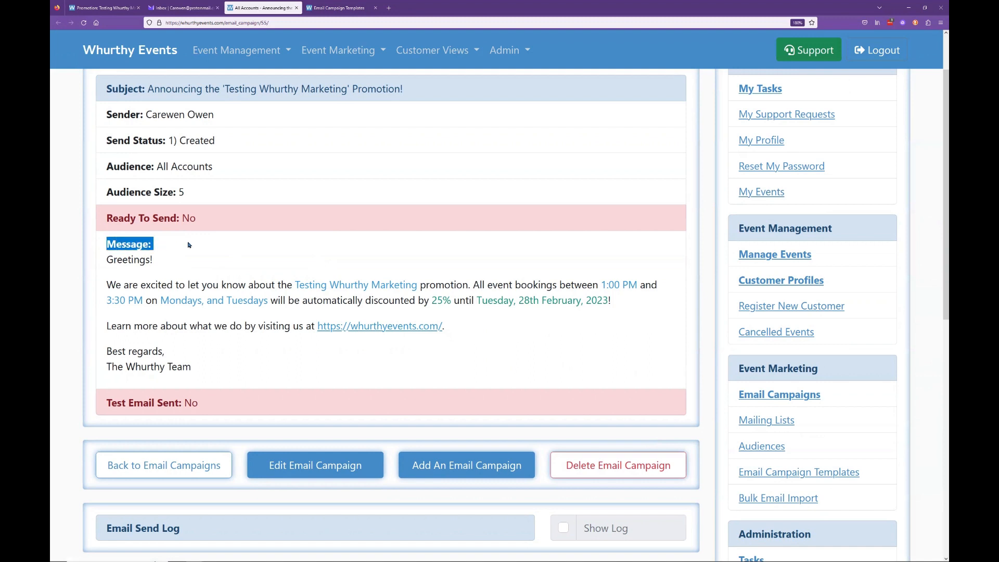
pyautogui.moveTo(215, 368); pyautogui.dragTo(117, 269)
pyautogui.click(116, 269)
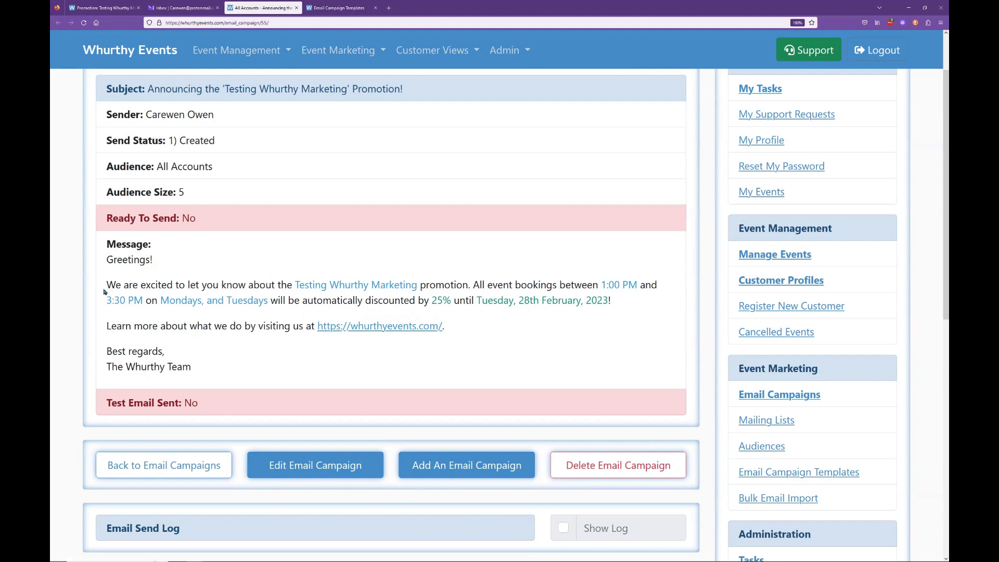
pyautogui.moveTo(104, 292); pyautogui.dragTo(413, 286)
pyautogui.click(271, 287)
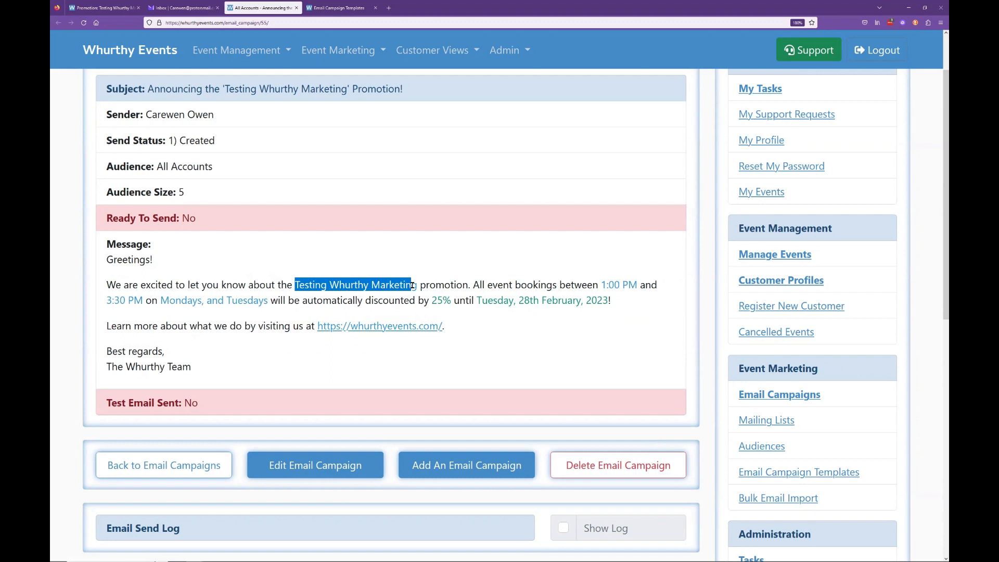
pyautogui.doubleClick(458, 287)
pyautogui.moveTo(482, 286); pyautogui.dragTo(587, 287)
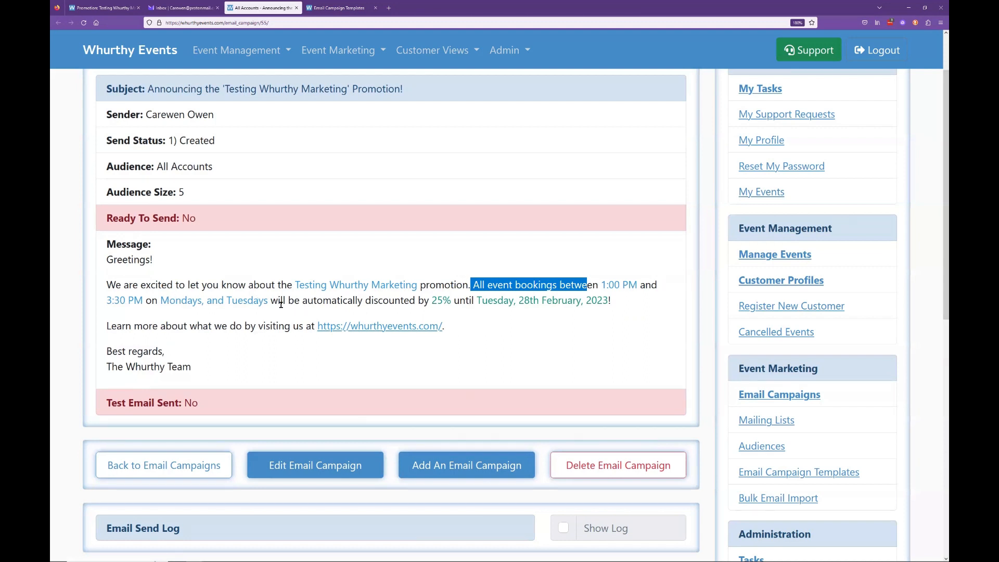
pyautogui.moveTo(272, 301); pyautogui.dragTo(619, 308)
pyautogui.click(421, 310)
pyautogui.click(477, 317)
pyautogui.click(613, 299)
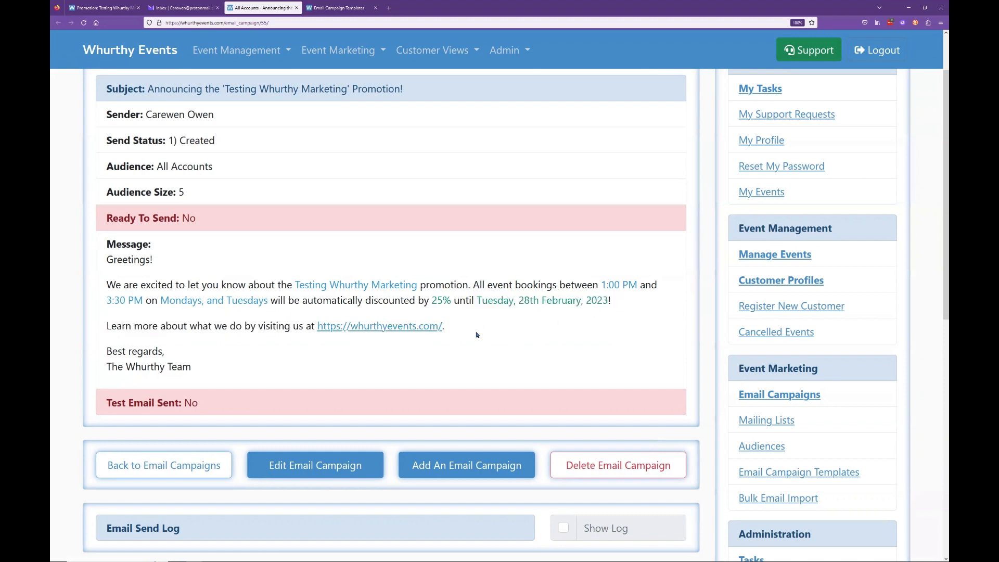
# Step: Review the message's closing lines with the website link and the team sign-off
pyautogui.moveTo(106, 326); pyautogui.dragTo(318, 335)
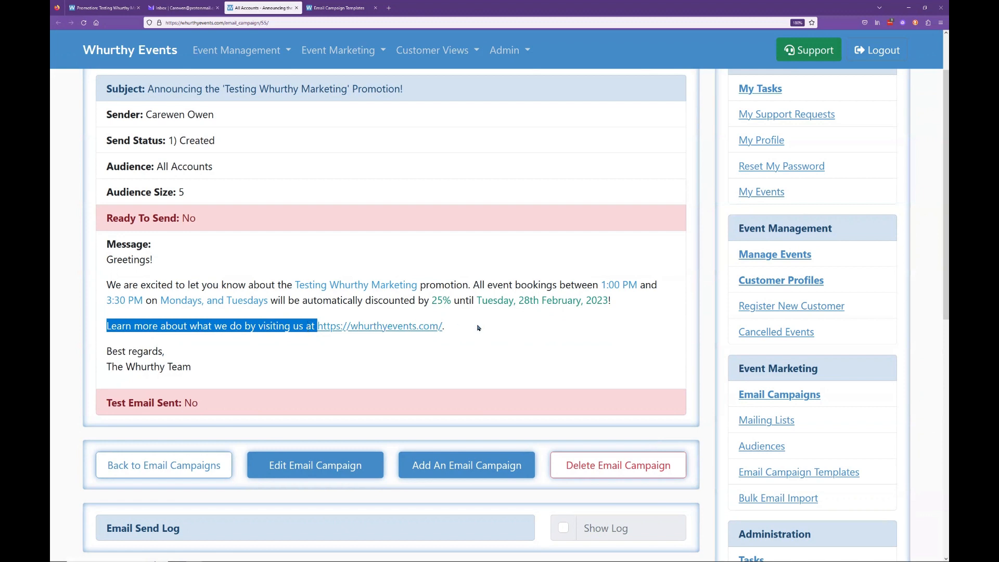
pyautogui.moveTo(478, 328); pyautogui.dragTo(316, 327)
pyautogui.click(297, 328)
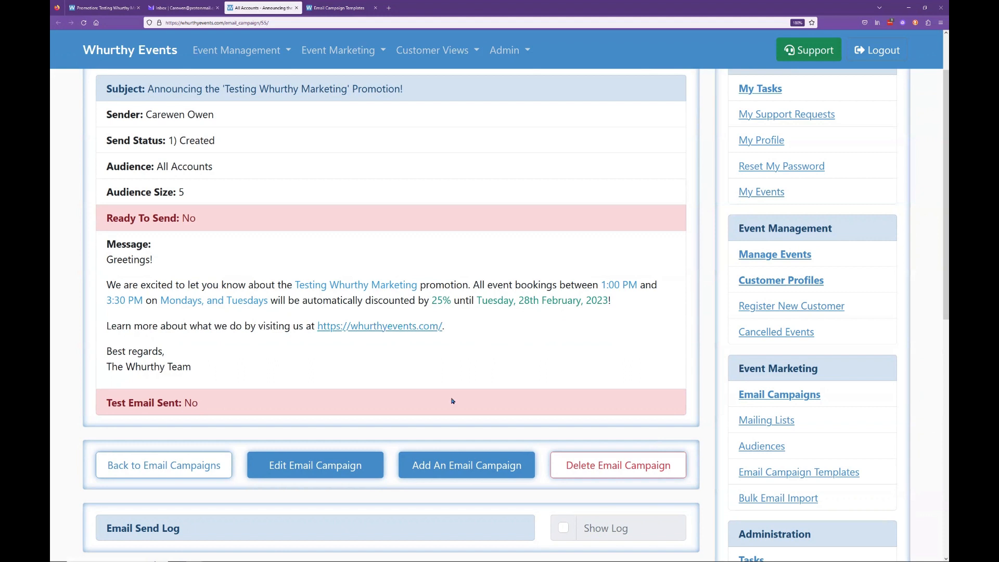
pyautogui.doubleClick(146, 368)
pyautogui.click(218, 369)
# Step: Check whether a test email has been sent for the campaign
pyautogui.moveTo(213, 404); pyautogui.dragTo(165, 402)
pyautogui.click(135, 398)
pyautogui.click(192, 402)
# Step: Show the Email Send Log entries for the campaign
pyautogui.scroll(-1, 325, 393)
pyautogui.scroll(-2, 325, 393)
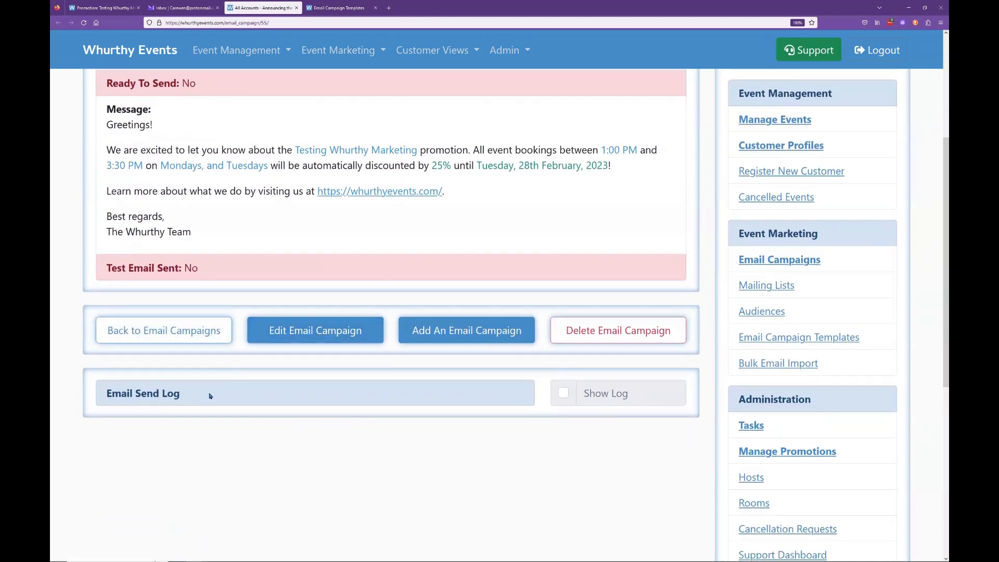
pyautogui.click(564, 395)
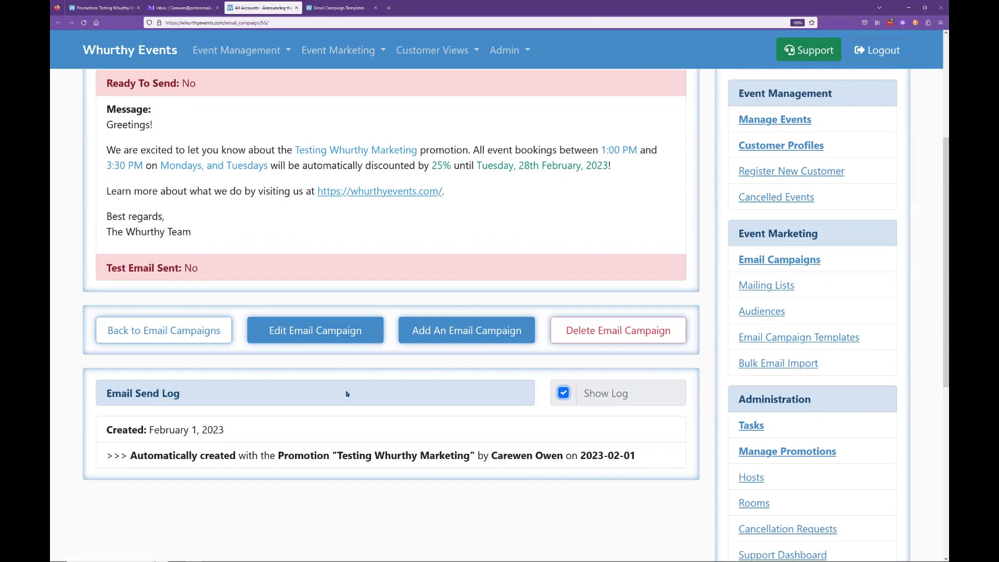
# Step: Open the drafted email campaign for editing
pyautogui.scroll(3, 495, 357)
pyautogui.scroll(-2, 536, 393)
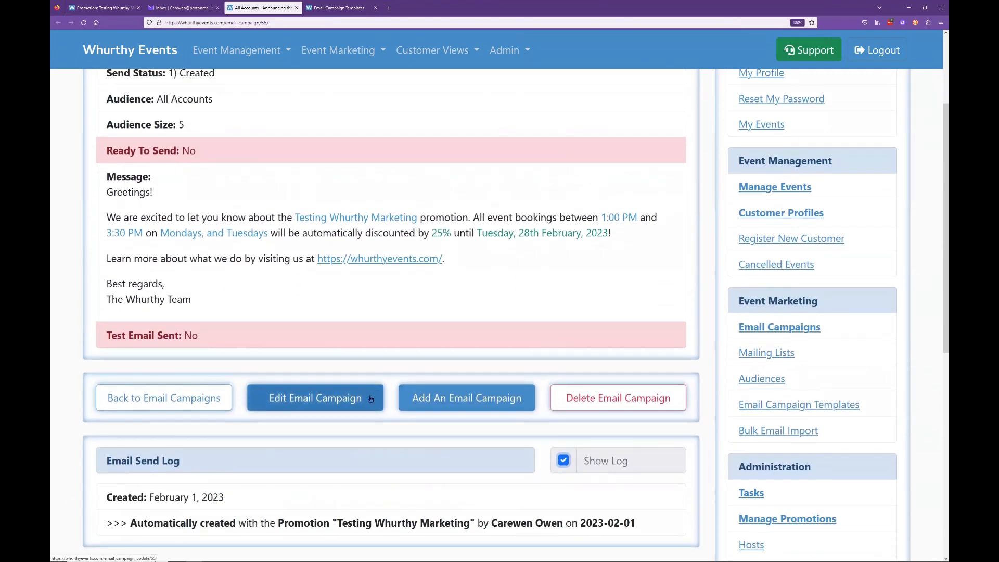
pyautogui.click(371, 398)
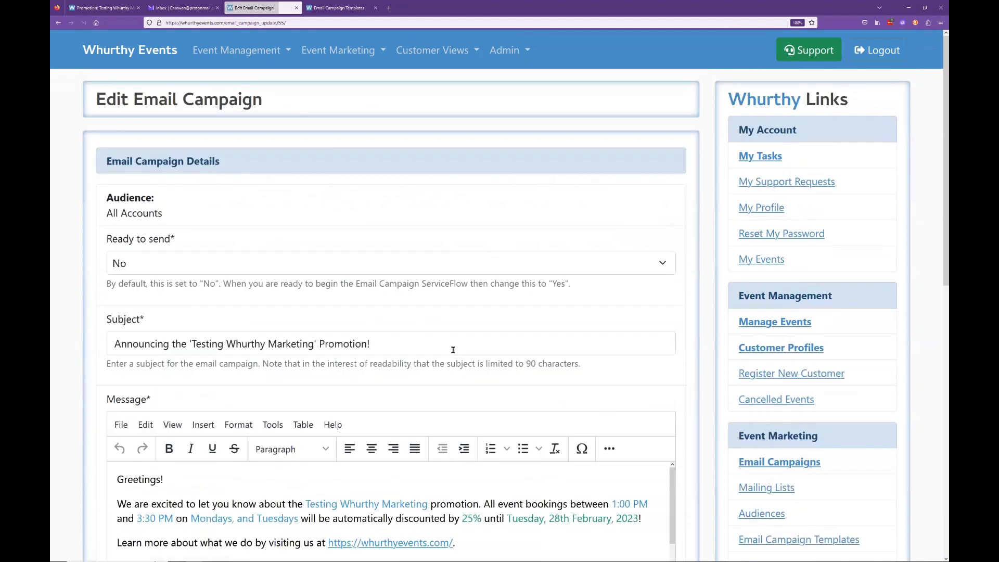
# Step: Examine the Ready to send setting in the campaign's edit form
pyautogui.scroll(-1, 480, 346)
pyautogui.scroll(1, 506, 343)
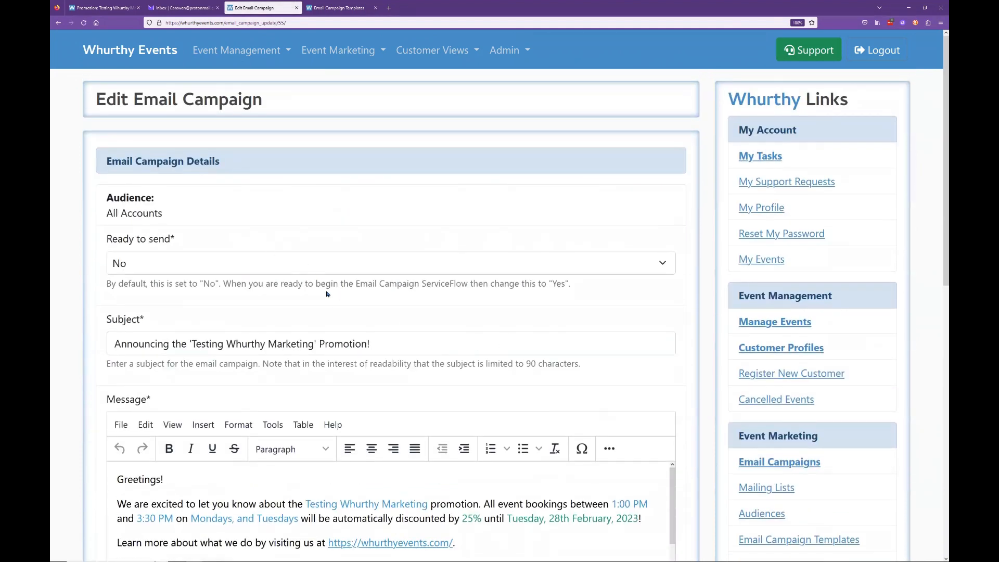
pyautogui.moveTo(107, 239); pyautogui.dragTo(176, 260)
pyautogui.click(166, 264)
pyautogui.click(167, 262)
pyautogui.click(225, 231)
# Step: Look through the rest of the edit form, including the subject and the full message text
pyautogui.scroll(-1, 156, 500)
pyautogui.scroll(-1, 82, 505)
pyautogui.scroll(-8, 439, 322)
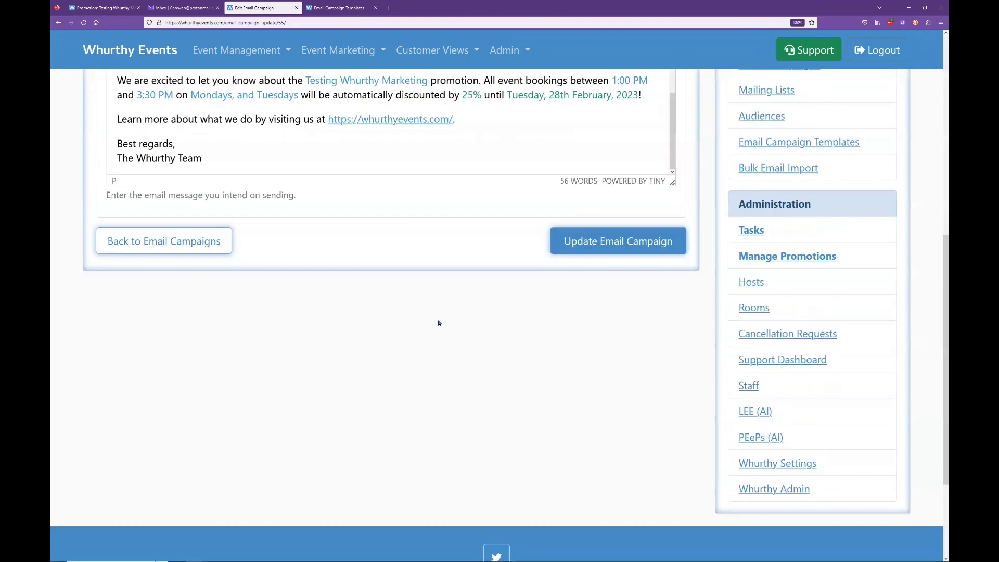
pyautogui.scroll(-1, 575, 343)
pyautogui.scroll(7, 383, 441)
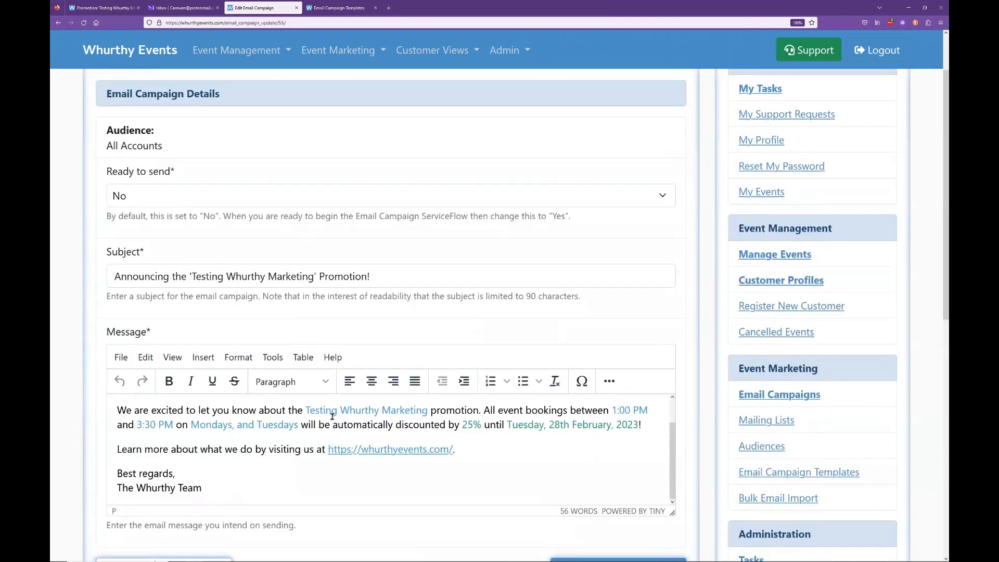
pyautogui.scroll(1, 531, 414)
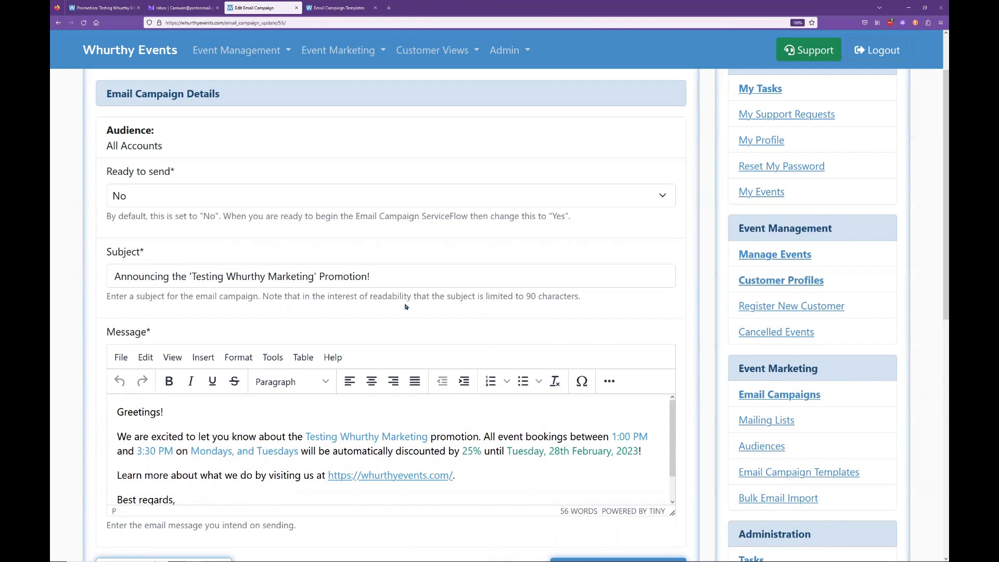
# Step: Remove the exclamation mark from the end of the email campaign's subject
pyautogui.click(418, 275)
pyautogui.press('BackSpace')
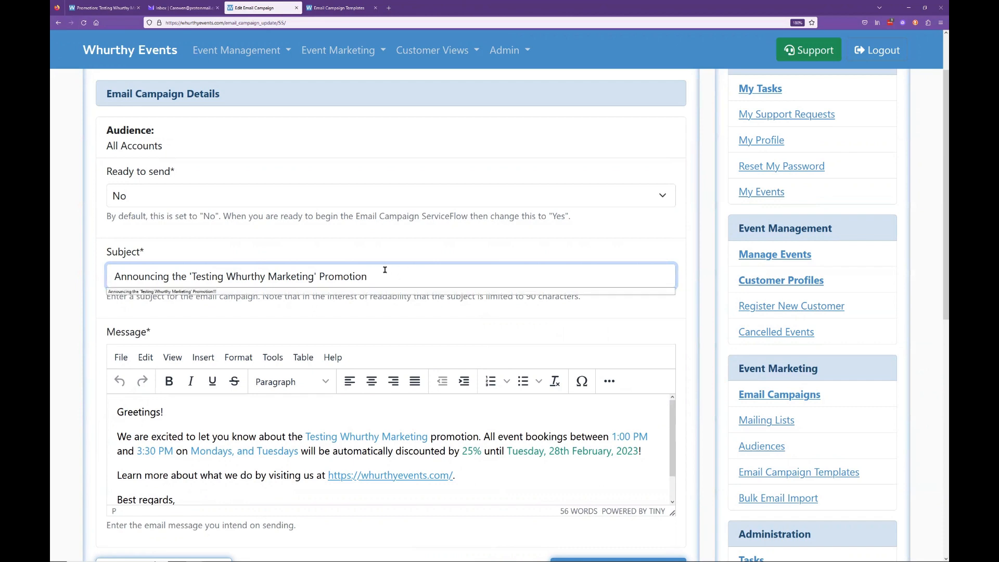
pyautogui.click(393, 277)
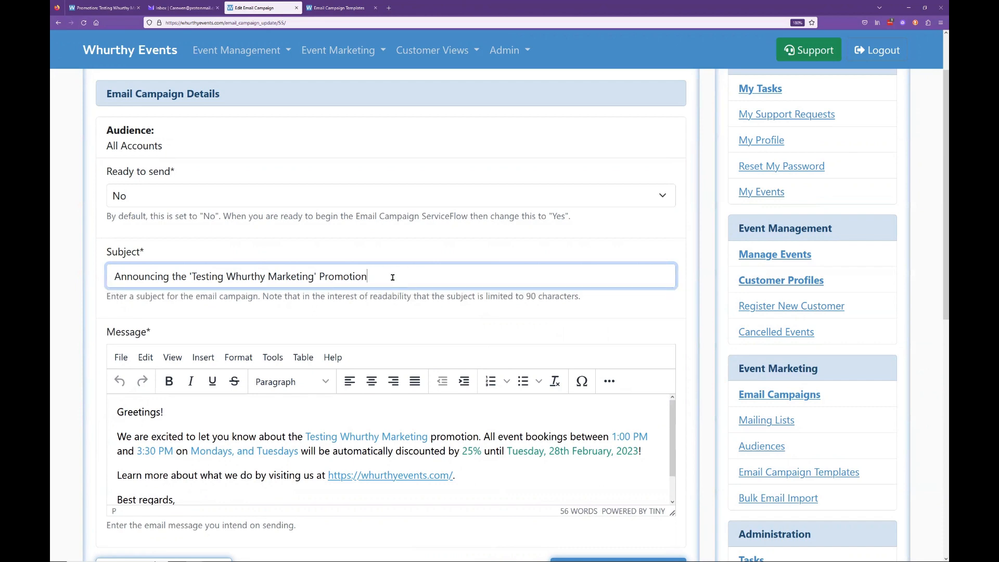
# Step: Enlarge the message editor of the email campaign so the full text fits without scrolling
pyautogui.click(398, 248)
pyautogui.scroll(-2, 448, 341)
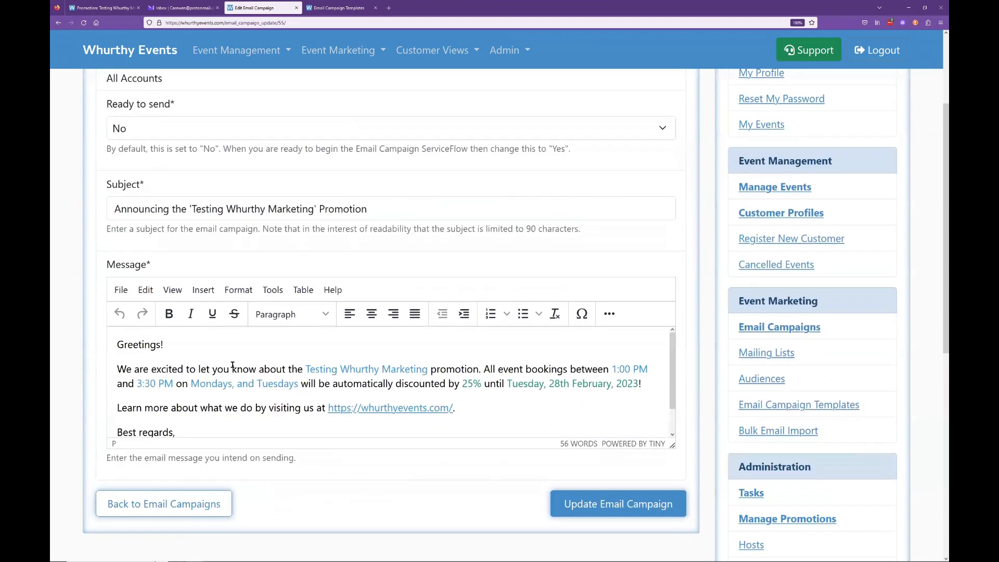
pyautogui.scroll(-1, 233, 366)
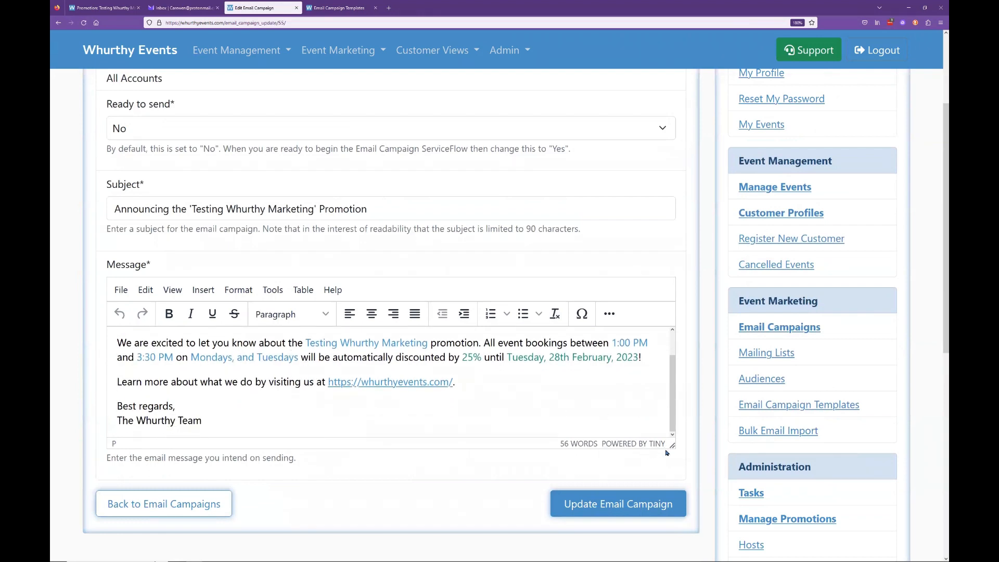
pyautogui.moveTo(673, 446); pyautogui.dragTo(677, 530)
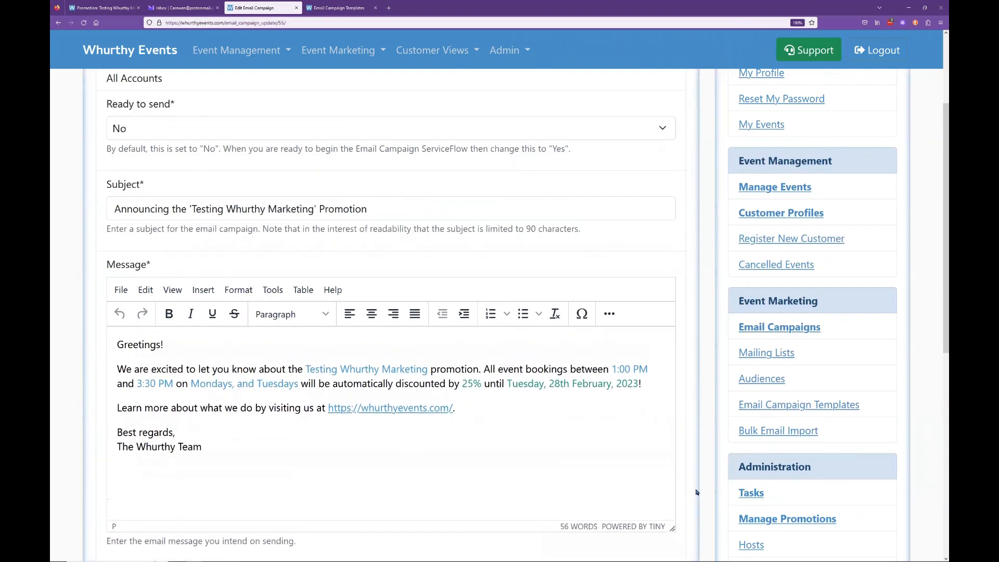
pyautogui.scroll(-2, 704, 474)
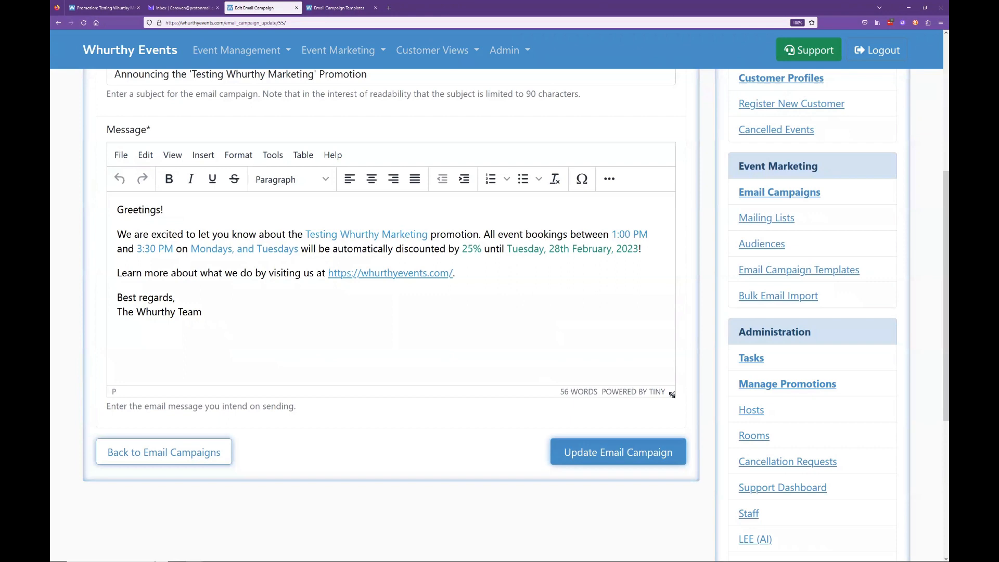
pyautogui.moveTo(672, 394)
pyautogui.mouseDown()
pyautogui.moveTo(677, 352)
pyautogui.moveTo(675, 392)
pyautogui.mouseUp()
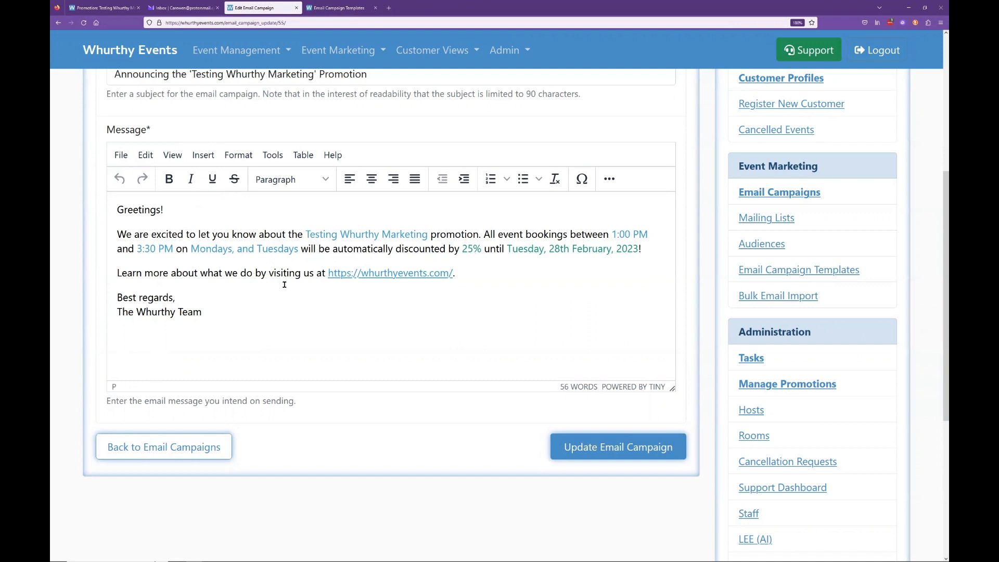
# Step: Look through the insert and format options available in the message editor
pyautogui.click(237, 155)
pyautogui.click(201, 161)
pyautogui.click(200, 163)
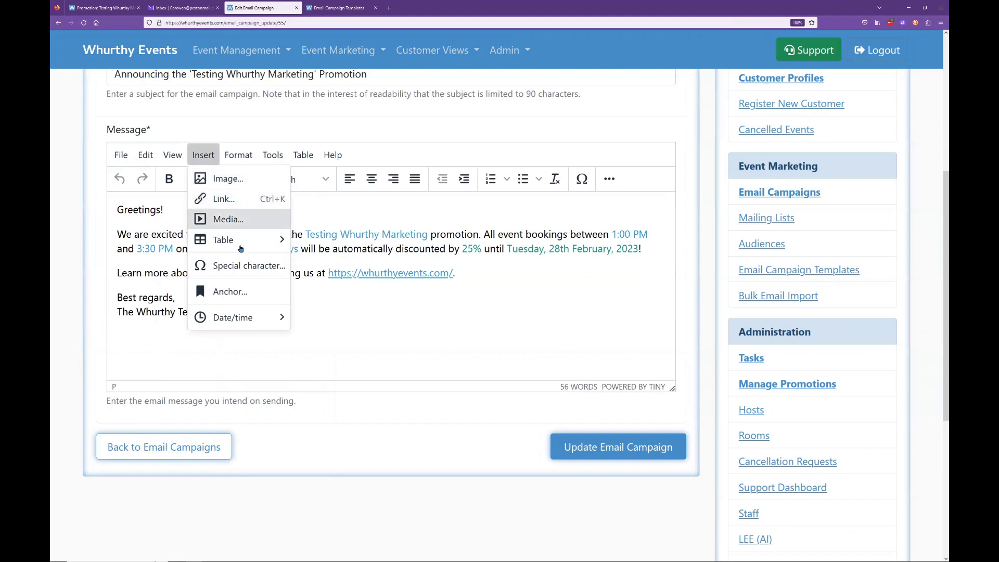
pyautogui.moveTo(245, 240)
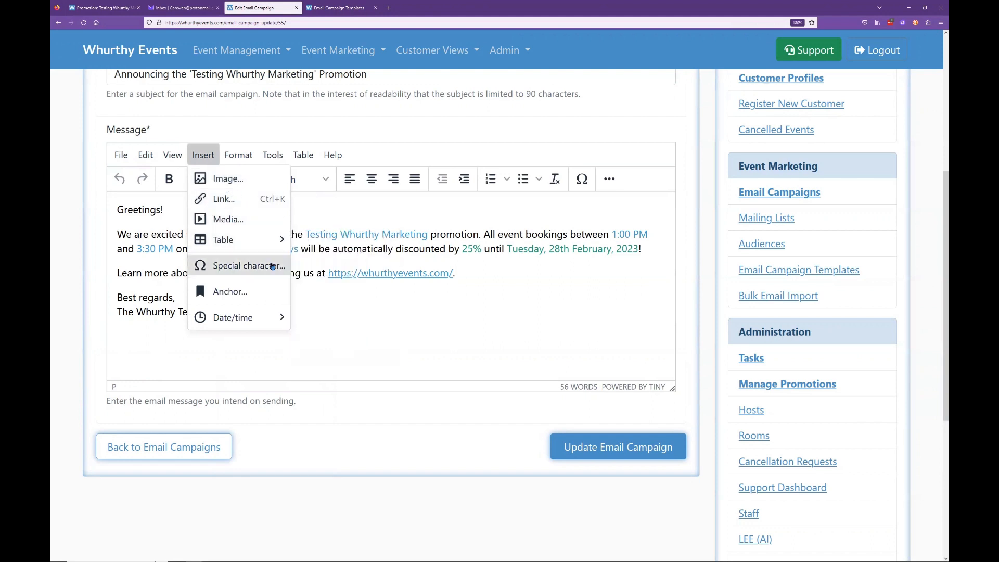
pyautogui.click(247, 160)
pyautogui.click(248, 160)
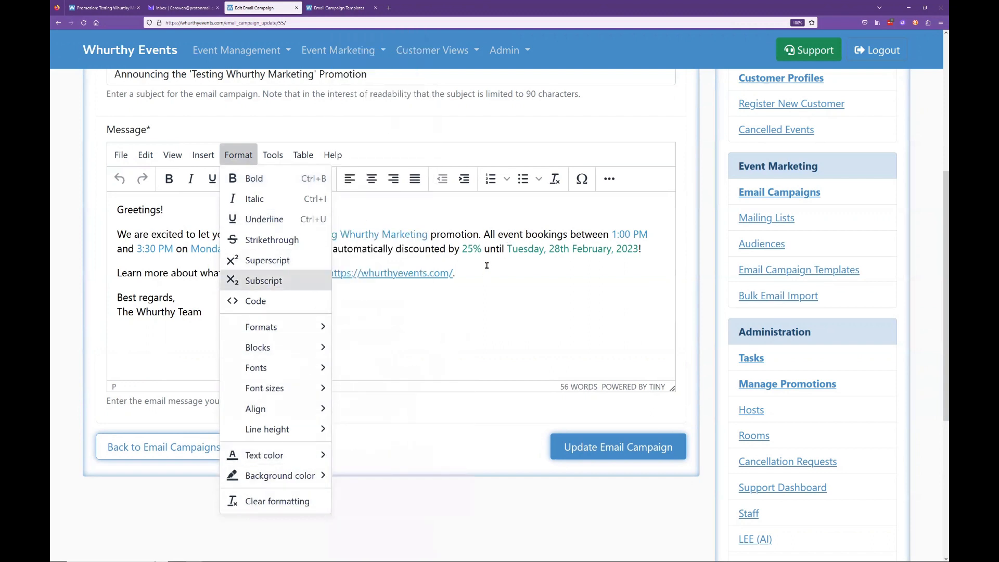
pyautogui.click(506, 249)
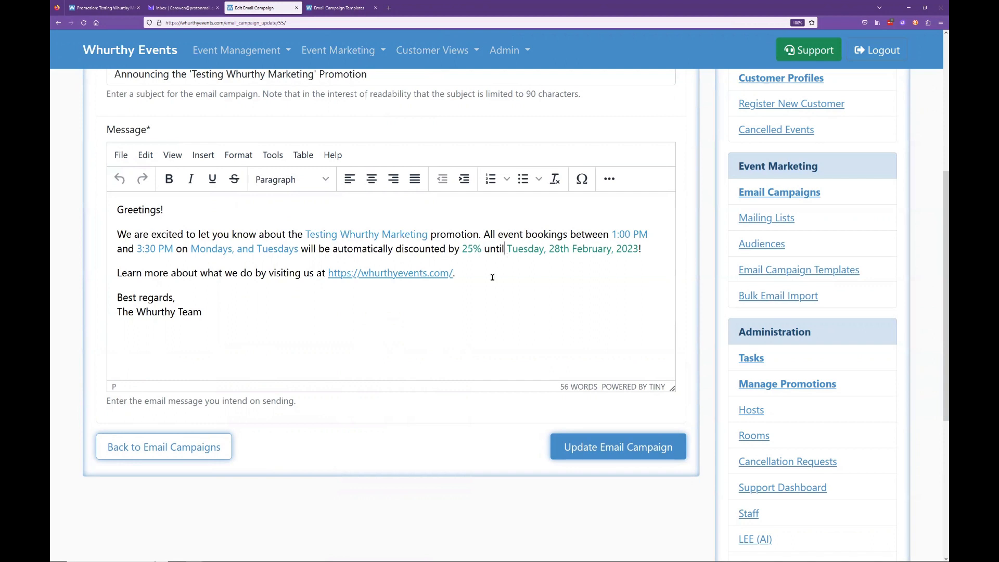
# Step: Make the sentence "We are excited to let you know about the Testing Whurthy Marketing promotion." bold in the message
pyautogui.moveTo(484, 235); pyautogui.dragTo(118, 235)
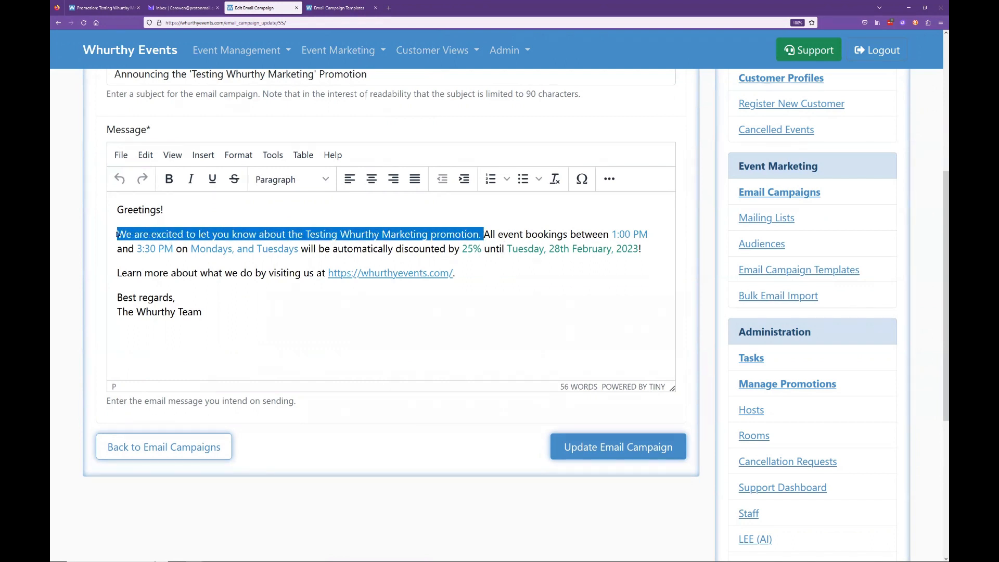
pyautogui.click(170, 179)
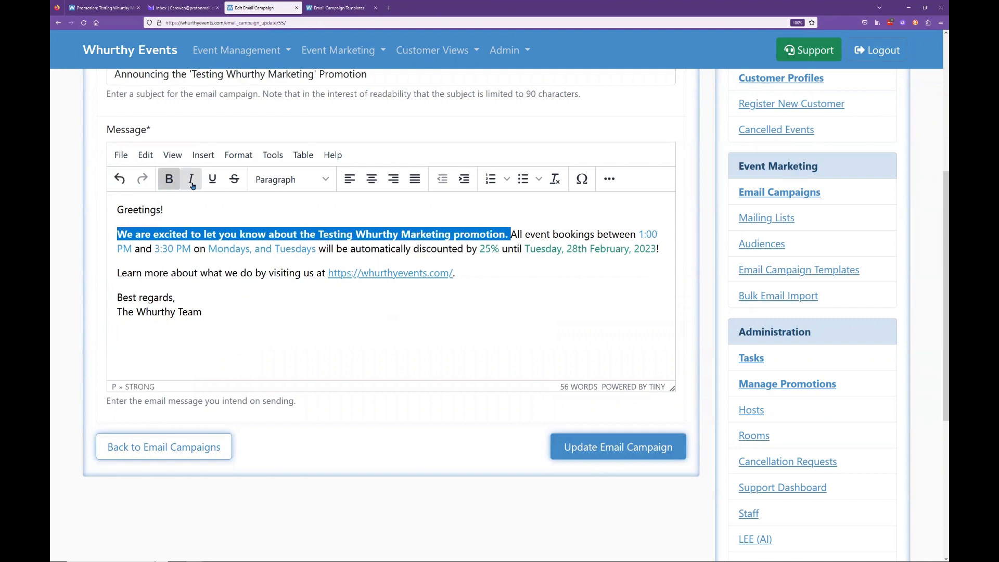
pyautogui.click(570, 235)
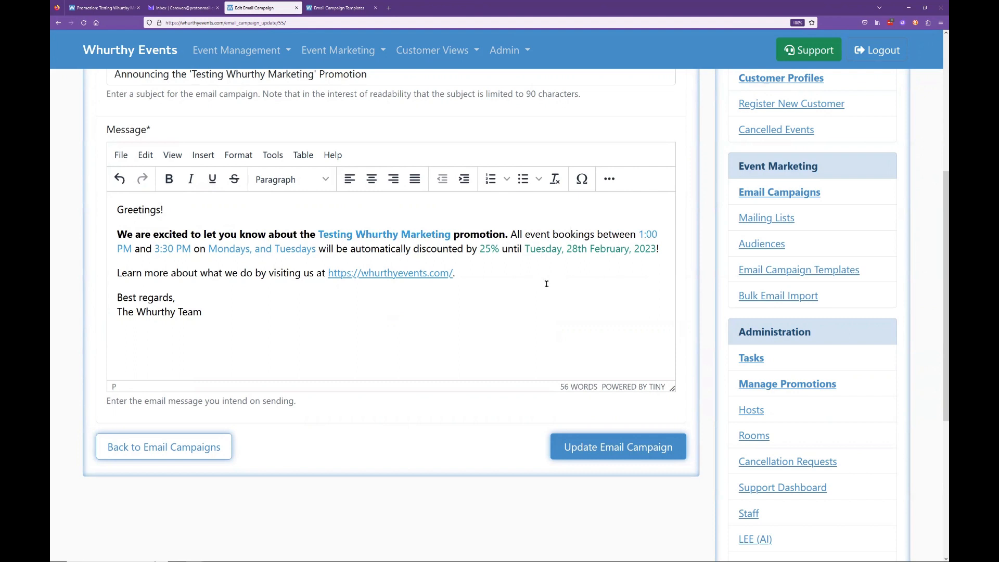
# Step: Make the words "discounted by 25%" bold in the message's second sentence
pyautogui.moveTo(500, 251); pyautogui.dragTo(414, 254)
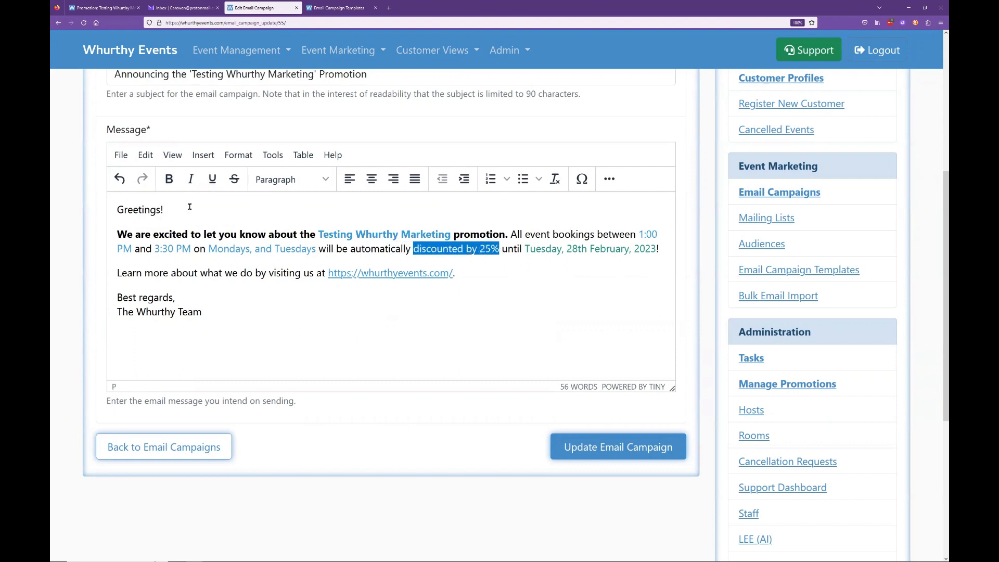
pyautogui.click(169, 178)
pyautogui.click(400, 250)
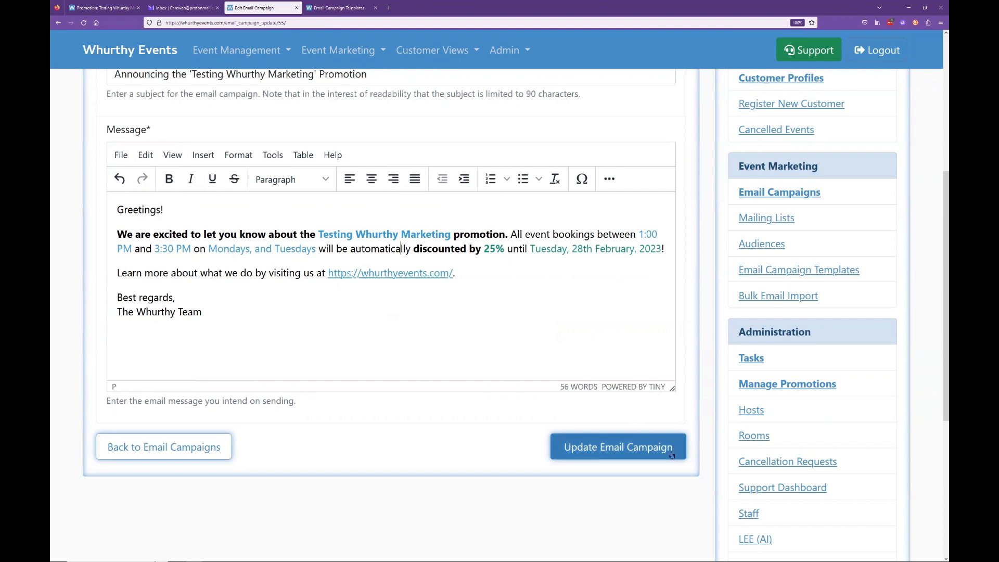
# Step: Set the campaign's Ready to send option to Yes and save the updated email campaign
pyautogui.scroll(5, 158, 283)
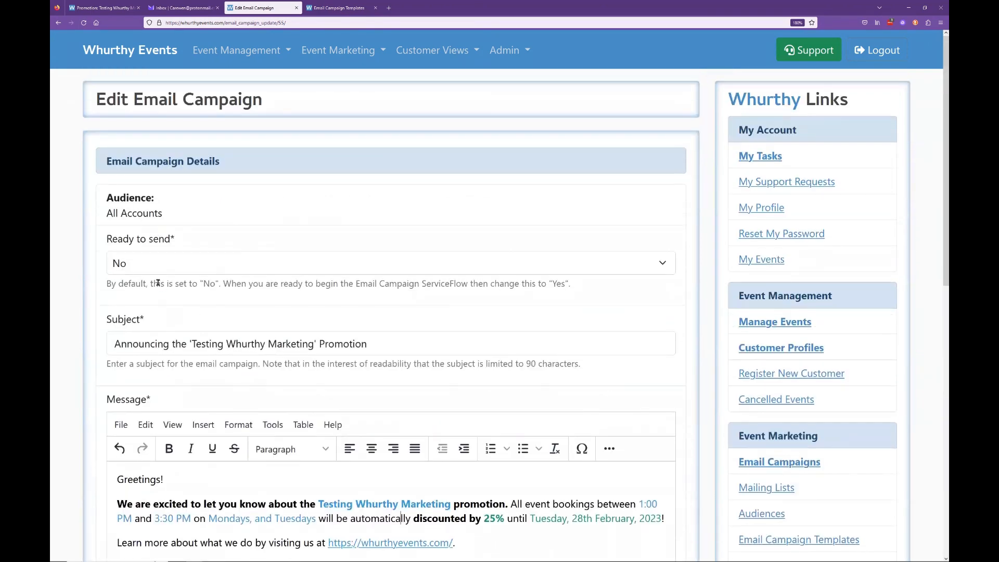
pyautogui.click(205, 269)
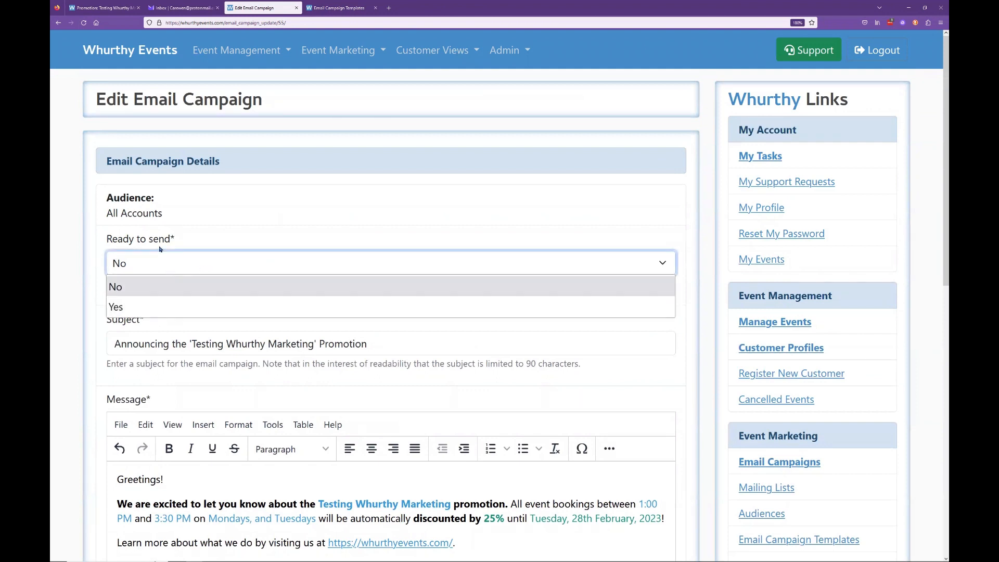
pyautogui.click(167, 307)
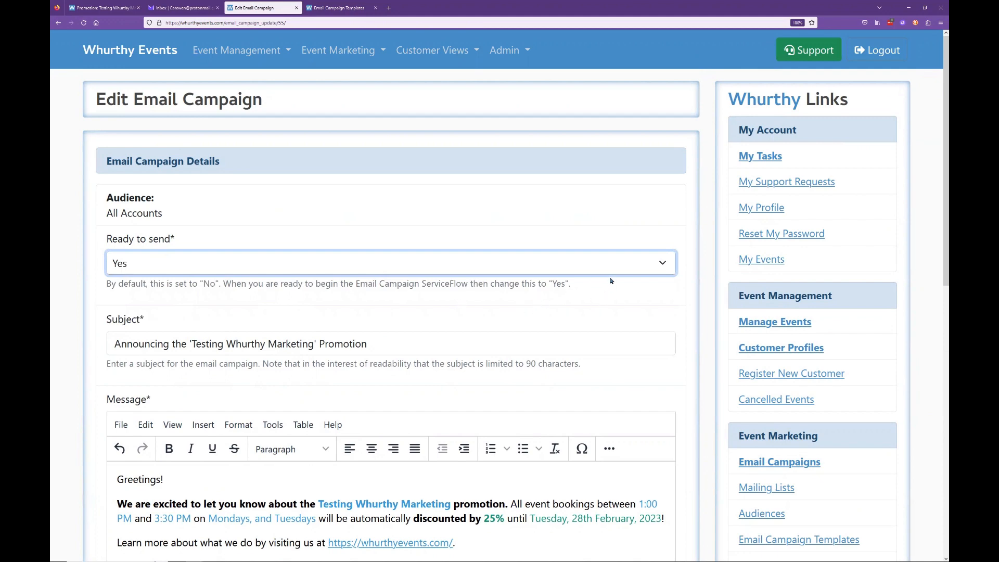
pyautogui.scroll(-7, 639, 302)
pyautogui.scroll(4, 680, 447)
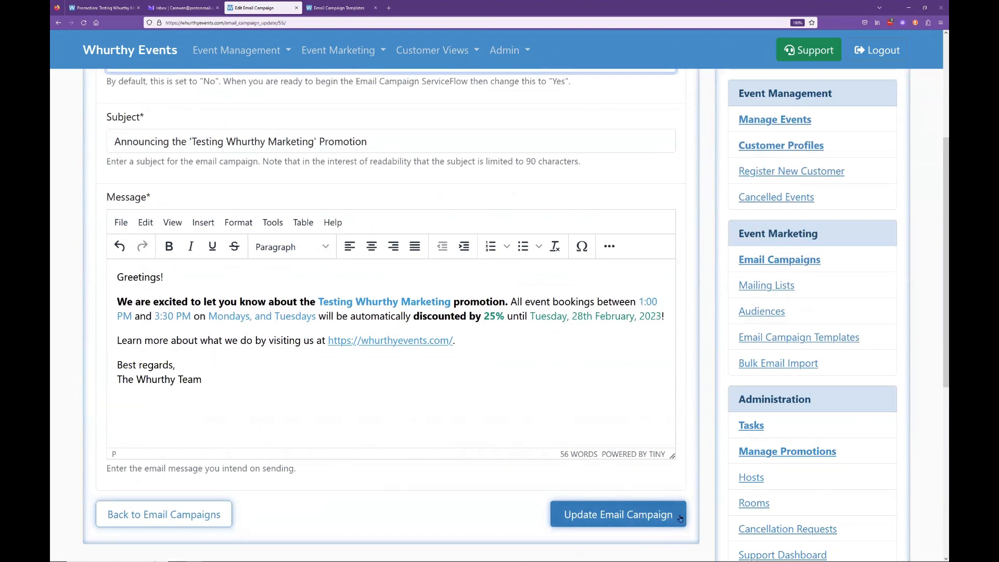
pyautogui.click(681, 518)
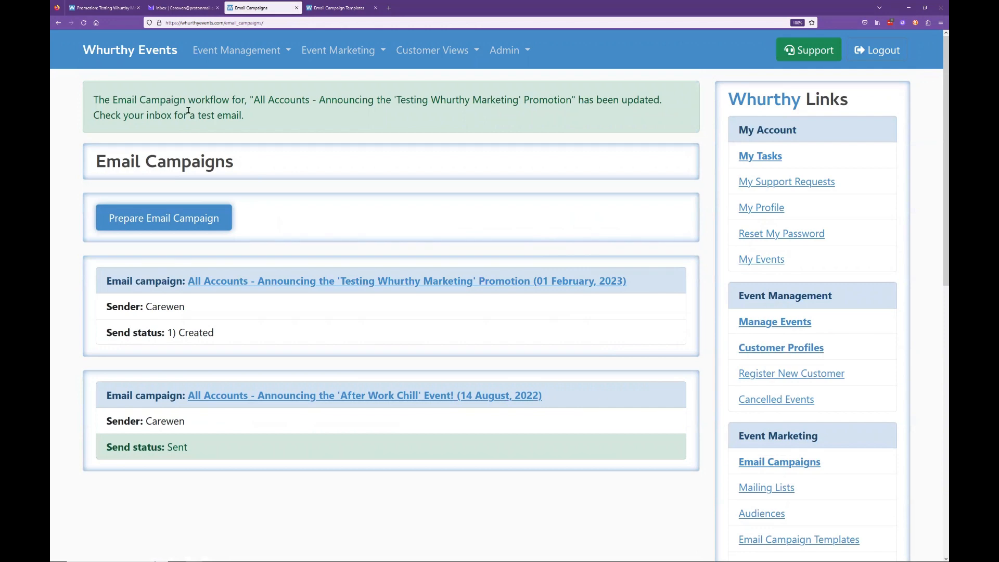
# Step: Check the update notice and the 'Testing Whurthy Marketing' Promotion entry in the email campaigns list
pyautogui.doubleClick(259, 100)
pyautogui.moveTo(320, 100); pyautogui.dragTo(572, 100)
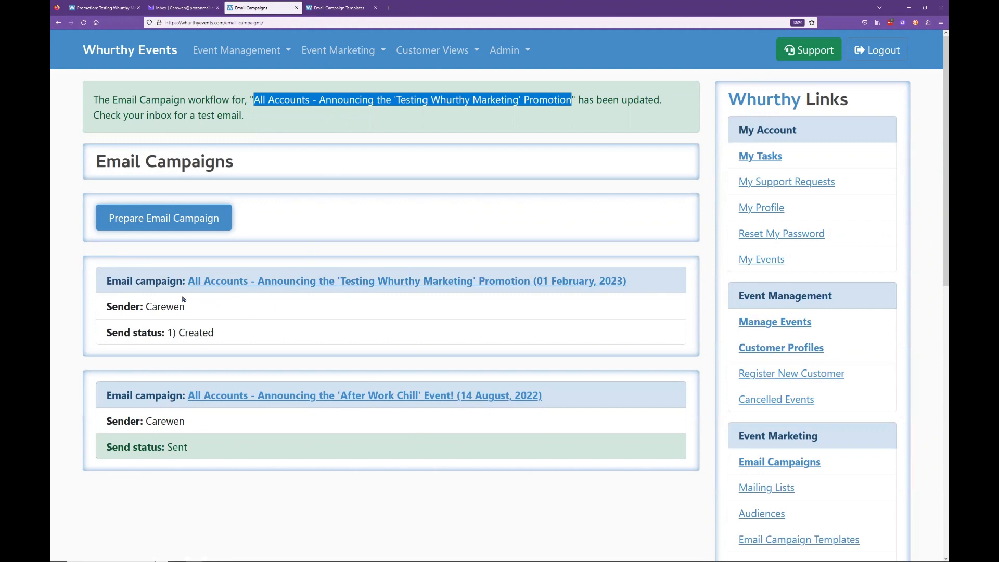
pyautogui.moveTo(111, 281); pyautogui.dragTo(676, 274)
pyautogui.click(676, 273)
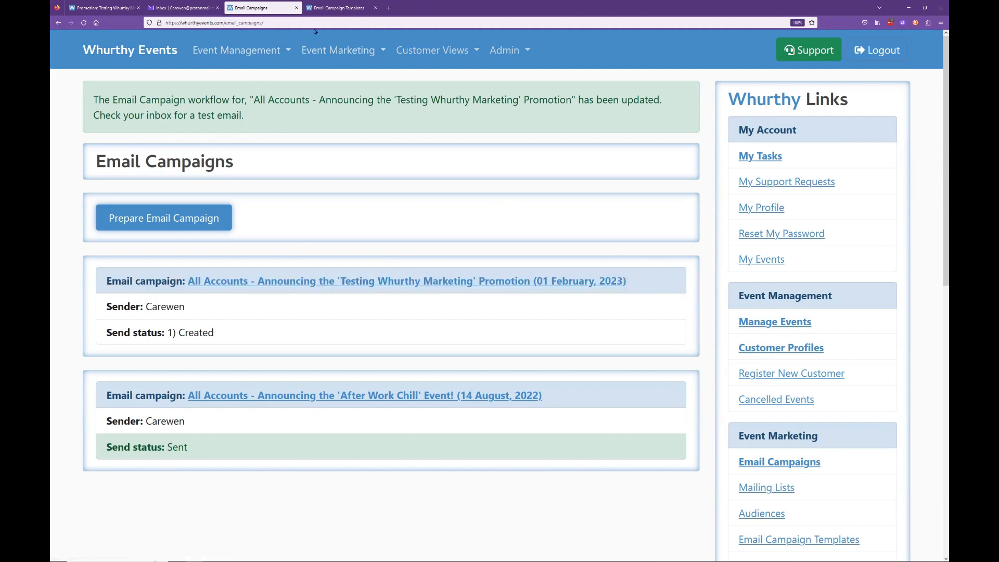
# Step: Close the Email Campaign Templates page, switch to Proton Mail, refresh the inbox and open the 'Testing Whurthy Marketing' Promotion test email
pyautogui.click(376, 8)
pyautogui.click(190, 9)
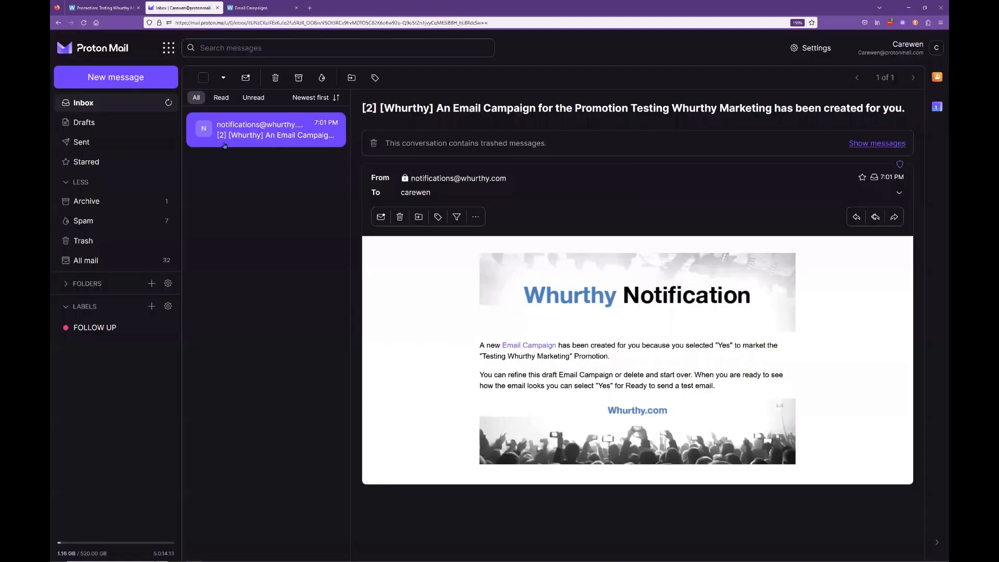
pyautogui.click(160, 108)
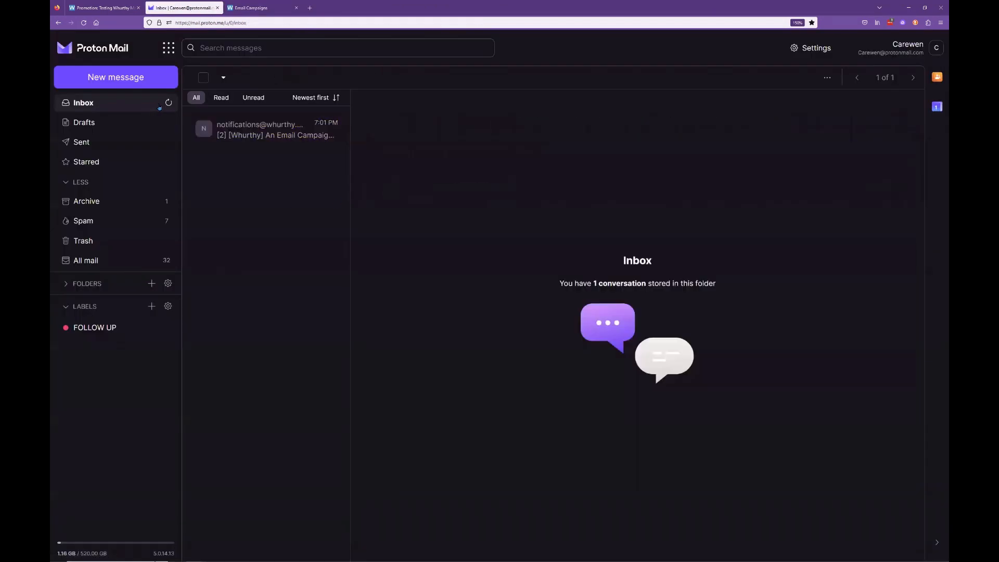
pyautogui.click(168, 103)
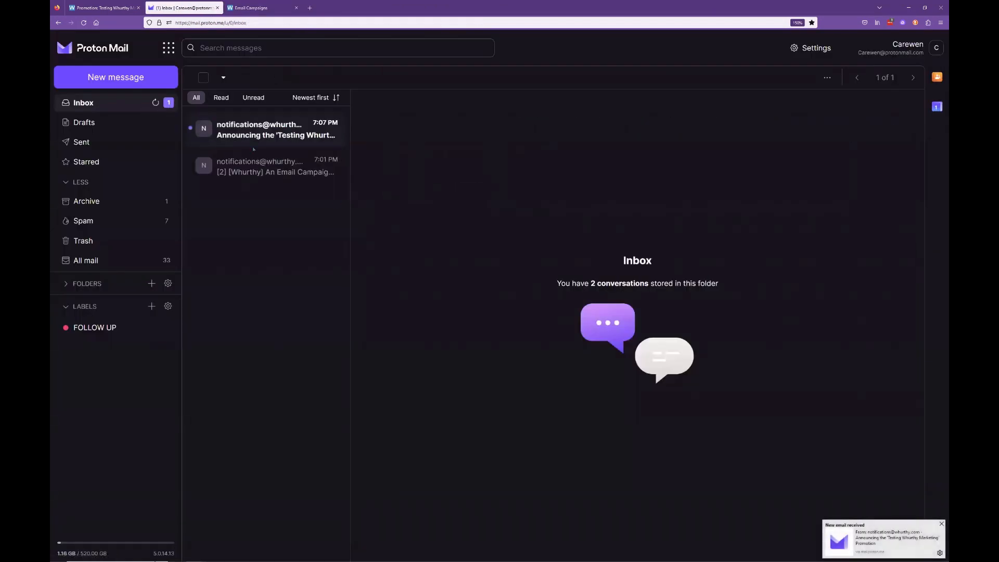
pyautogui.click(242, 138)
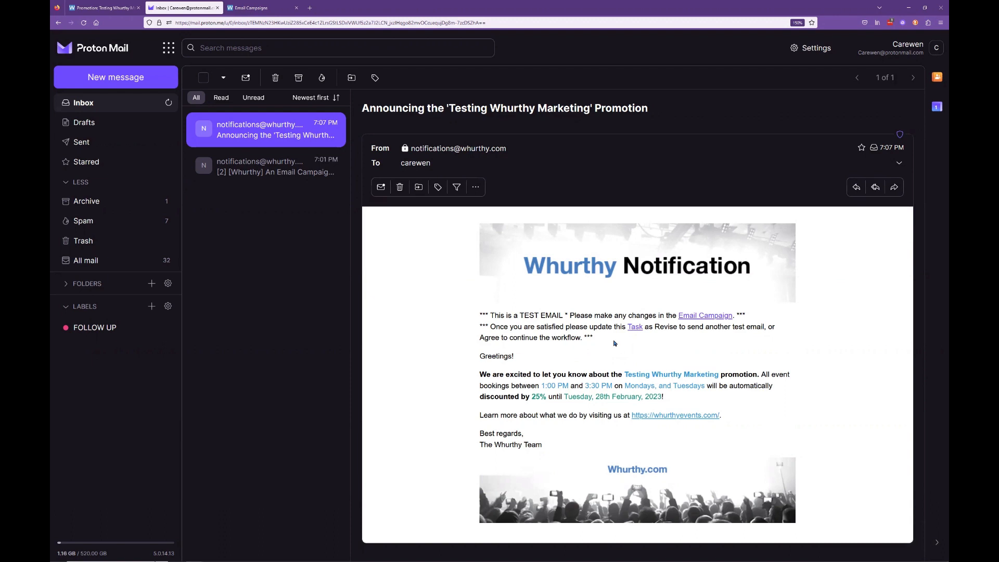
# Step: Review the test email, including its notes on revising or agreeing and the full campaign message
pyautogui.moveTo(483, 315); pyautogui.dragTo(615, 316)
pyautogui.click(617, 315)
pyautogui.click(616, 316)
pyautogui.moveTo(492, 332); pyautogui.dragTo(635, 346)
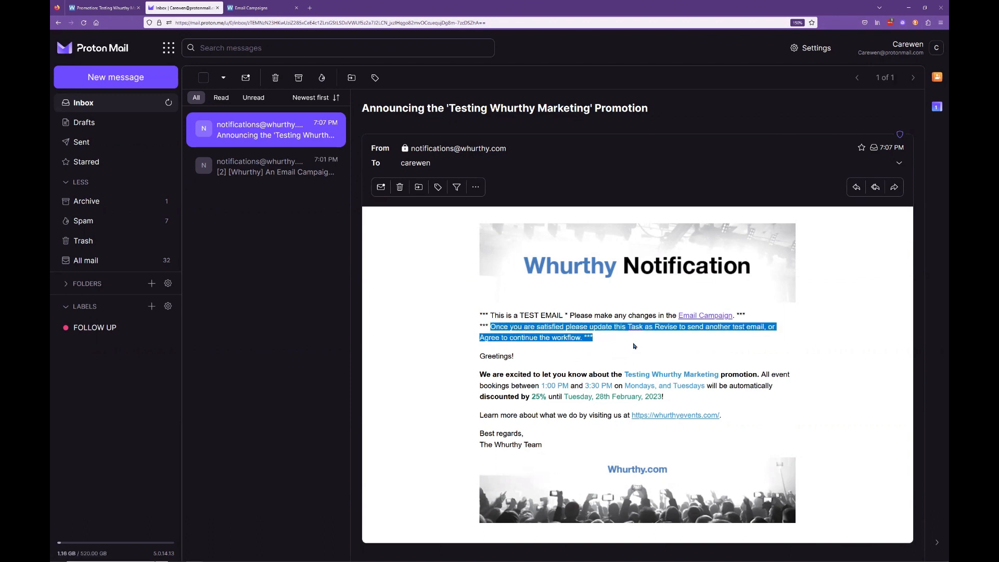
pyautogui.click(639, 334)
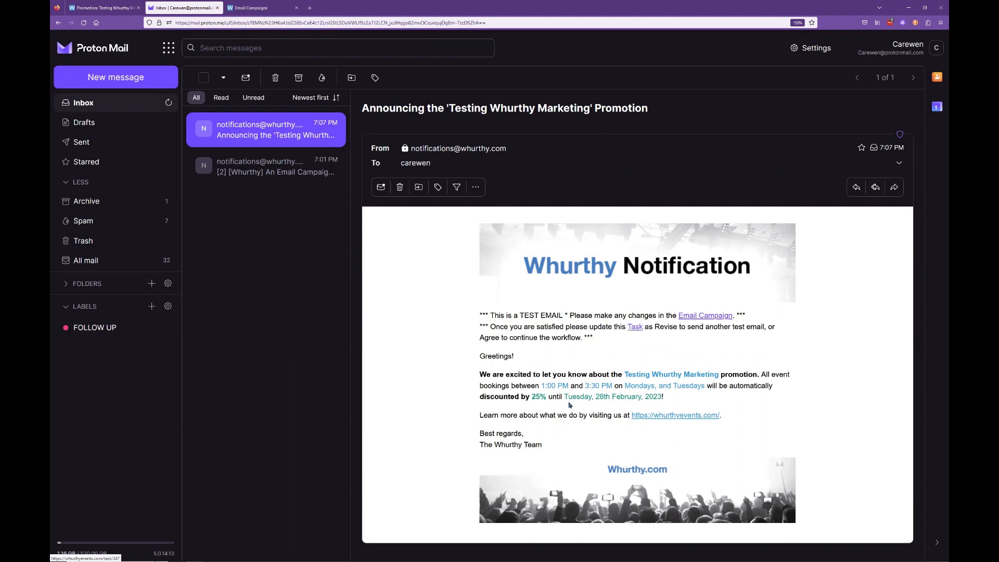
pyautogui.moveTo(478, 356); pyautogui.dragTo(562, 437)
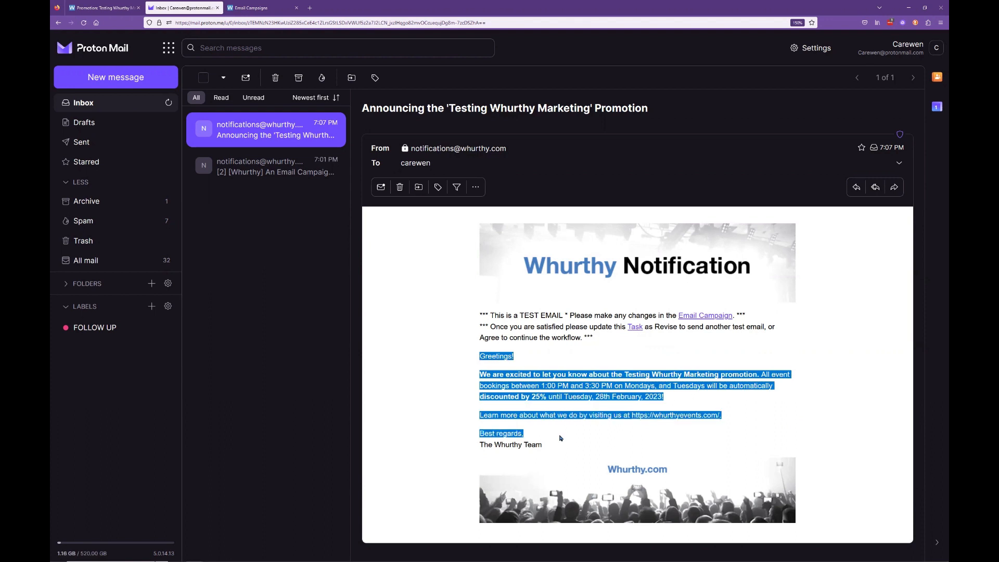
pyautogui.click(620, 413)
pyautogui.moveTo(488, 356); pyautogui.dragTo(525, 361)
pyautogui.moveTo(573, 438); pyautogui.dragTo(478, 357)
pyautogui.click(479, 358)
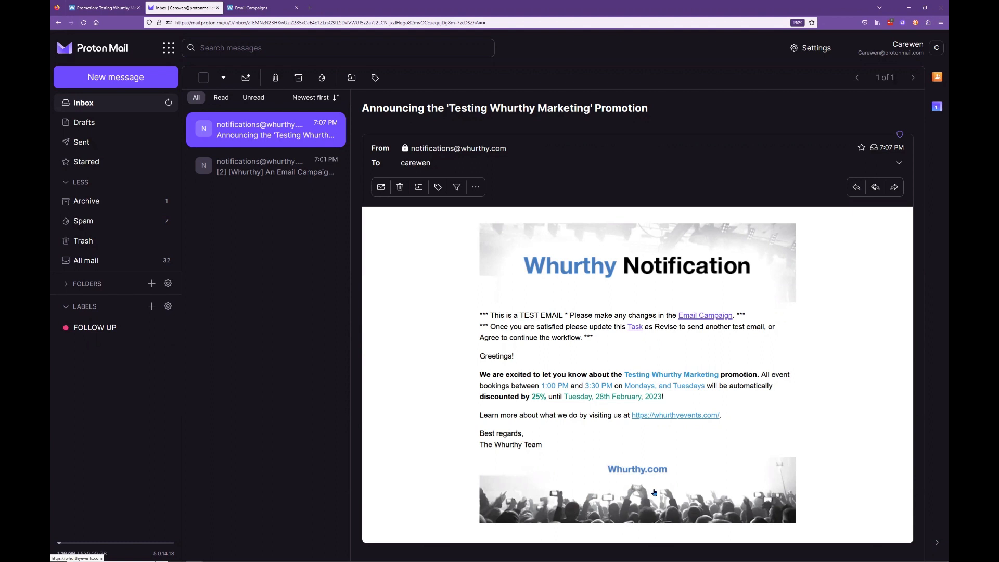
# Step: Open the task linked in the test email and examine its title, creation date, priority, status and assignee
pyautogui.click(636, 328)
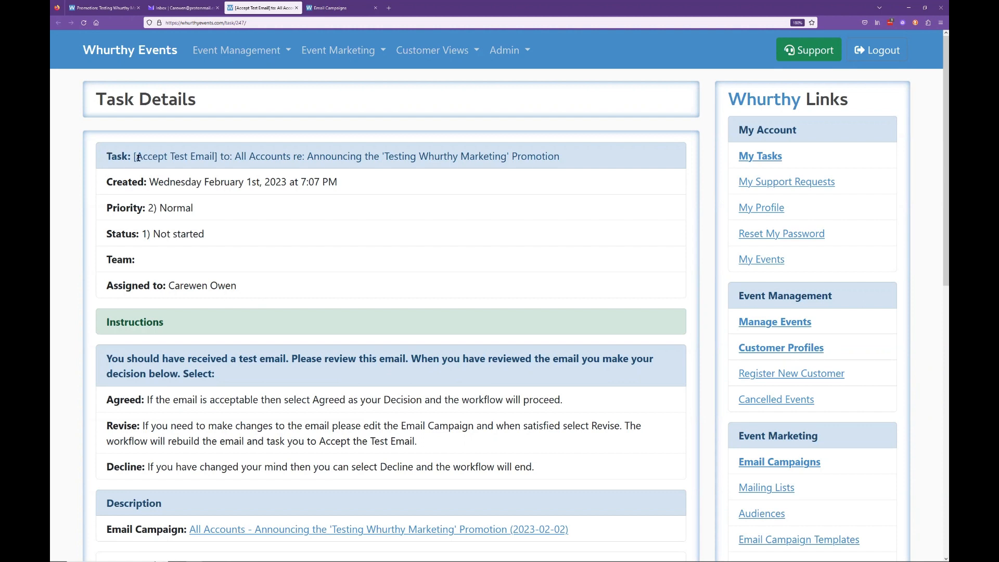
pyautogui.moveTo(134, 156); pyautogui.dragTo(580, 163)
pyautogui.click(579, 164)
pyautogui.moveTo(337, 180); pyautogui.dragTo(150, 185)
pyautogui.click(215, 220)
pyautogui.moveTo(195, 209); pyautogui.dragTo(159, 209)
pyautogui.click(133, 208)
pyautogui.doubleClick(133, 231)
pyautogui.click(223, 286)
pyautogui.tripleClick(196, 284)
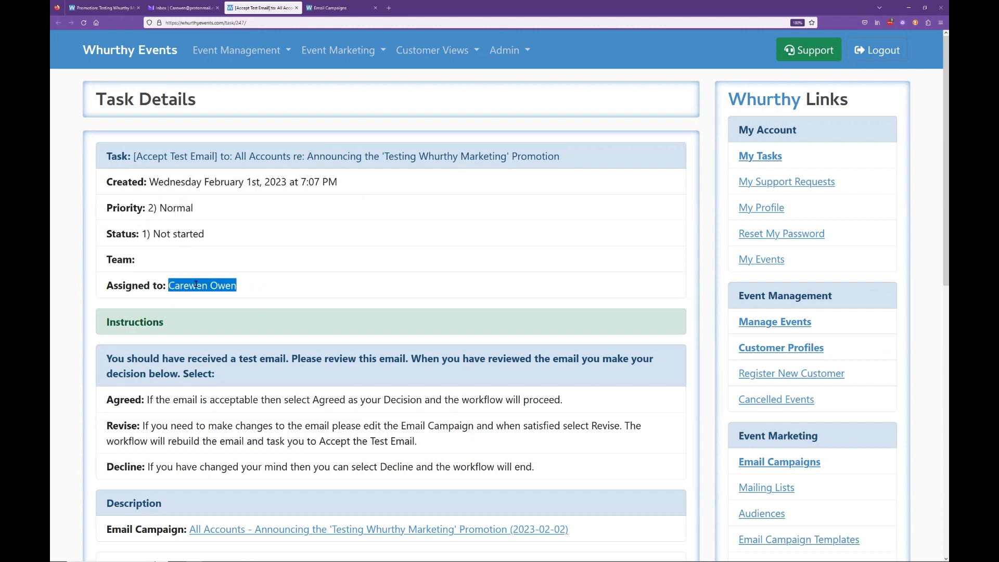
pyautogui.click(260, 296)
# Step: Read the task's instructions for the Agreed, Revise and Decline decisions and check the email campaign linked in its description
pyautogui.scroll(-4, 279, 283)
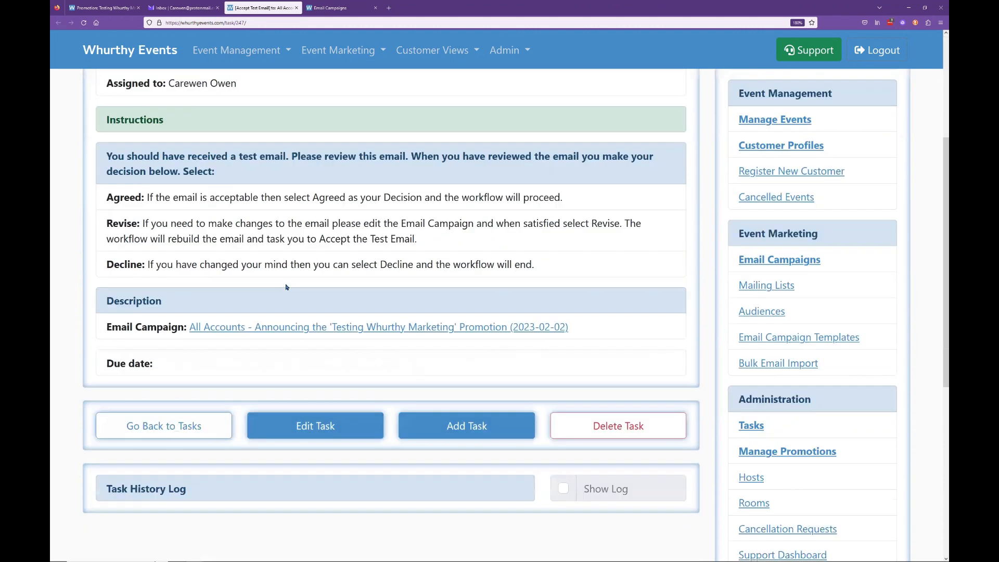
pyautogui.moveTo(106, 121); pyautogui.dragTo(237, 197)
pyautogui.click(238, 197)
pyautogui.click(239, 179)
pyautogui.moveTo(147, 199); pyautogui.dragTo(522, 210)
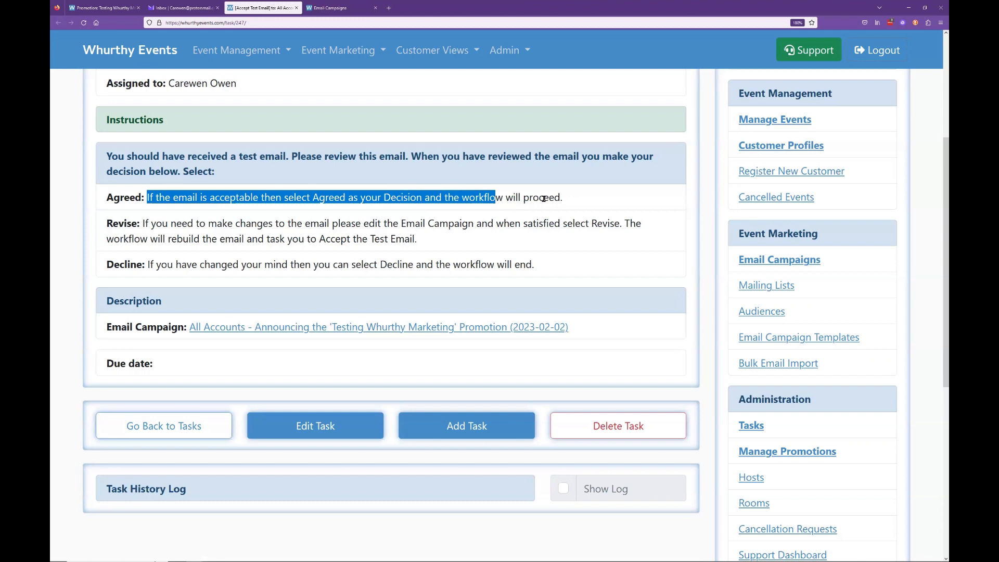
pyautogui.click(571, 200)
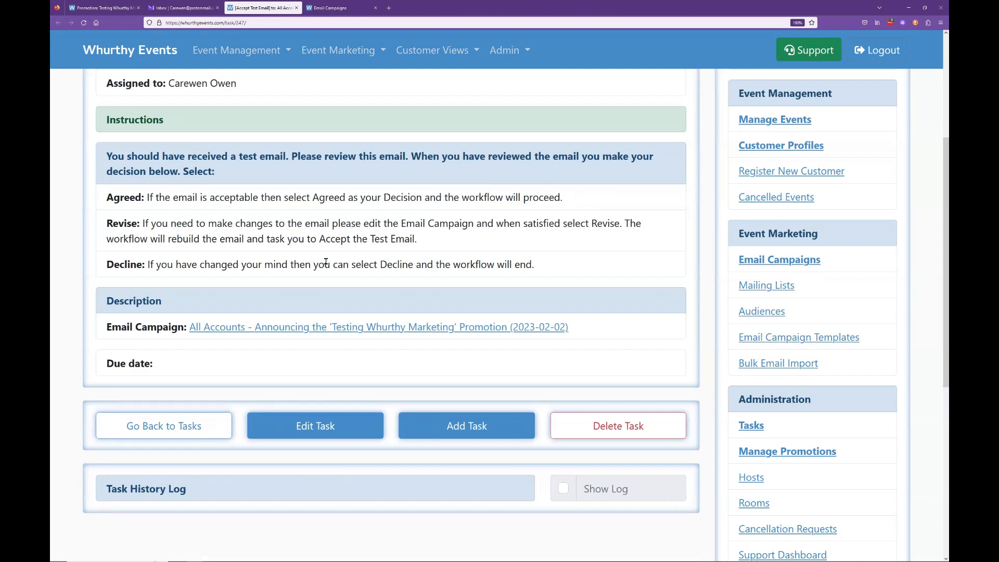
pyautogui.moveTo(145, 224); pyautogui.dragTo(214, 237)
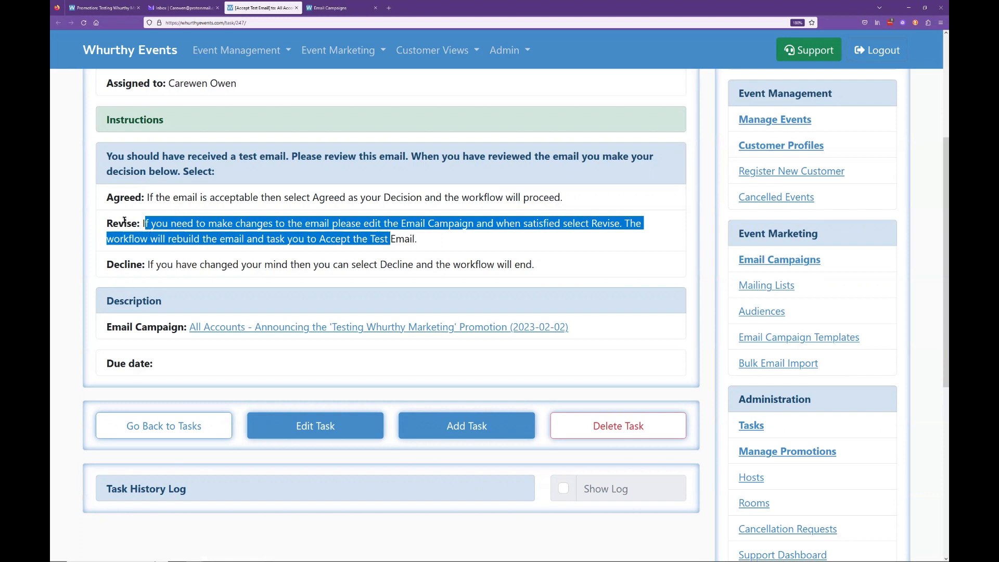
pyautogui.moveTo(106, 265); pyautogui.dragTo(564, 266)
pyautogui.click(574, 263)
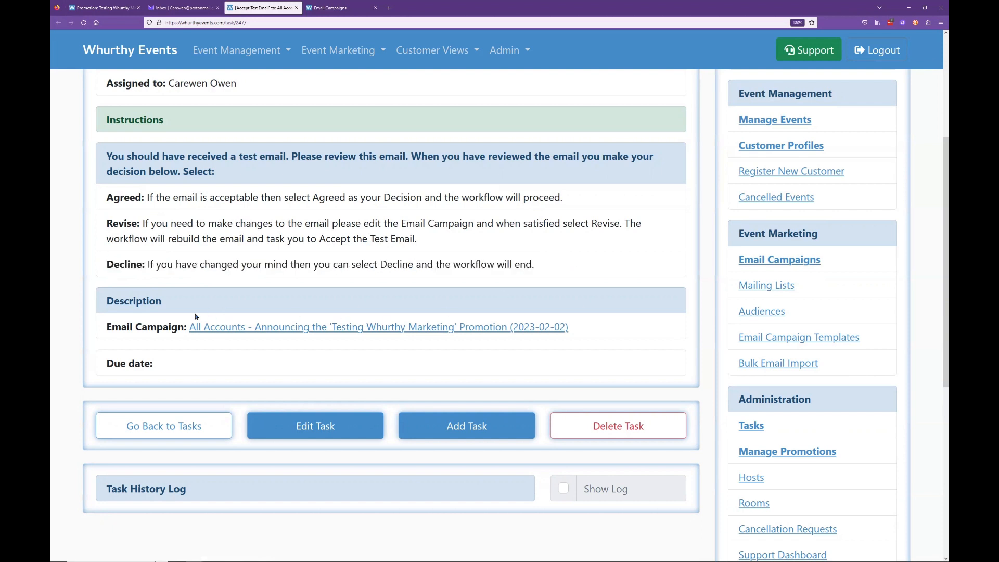
pyautogui.doubleClick(133, 301)
pyautogui.click(148, 330)
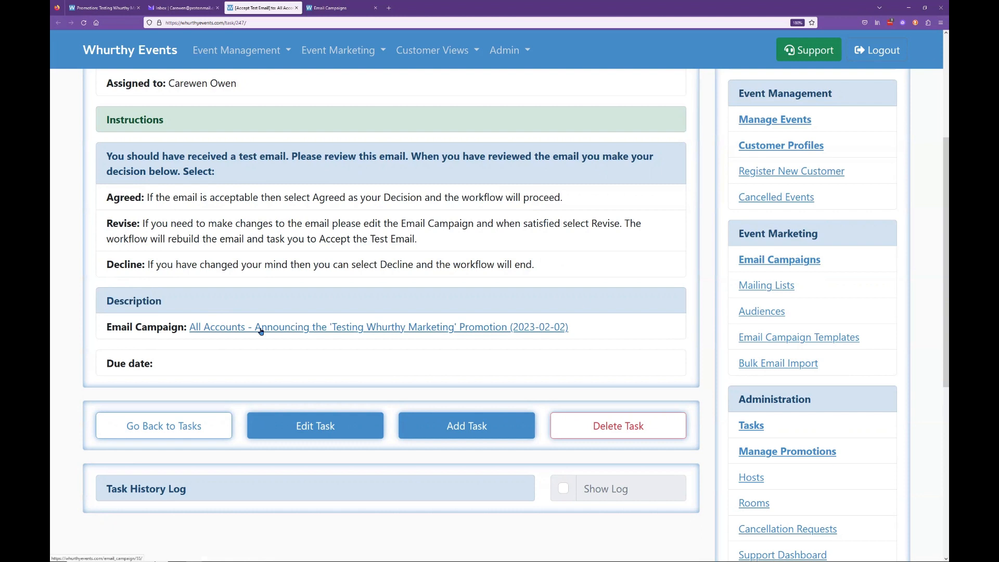
# Step: Open the test email acceptance task for editing and look over its assignee choices, instructions and Actions taken field
pyautogui.click(331, 428)
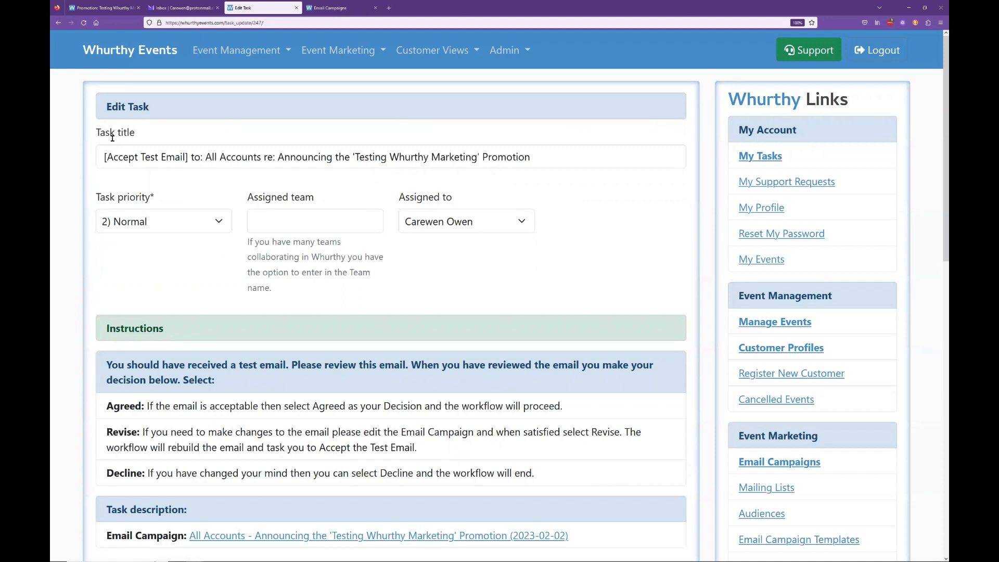
pyautogui.click(484, 224)
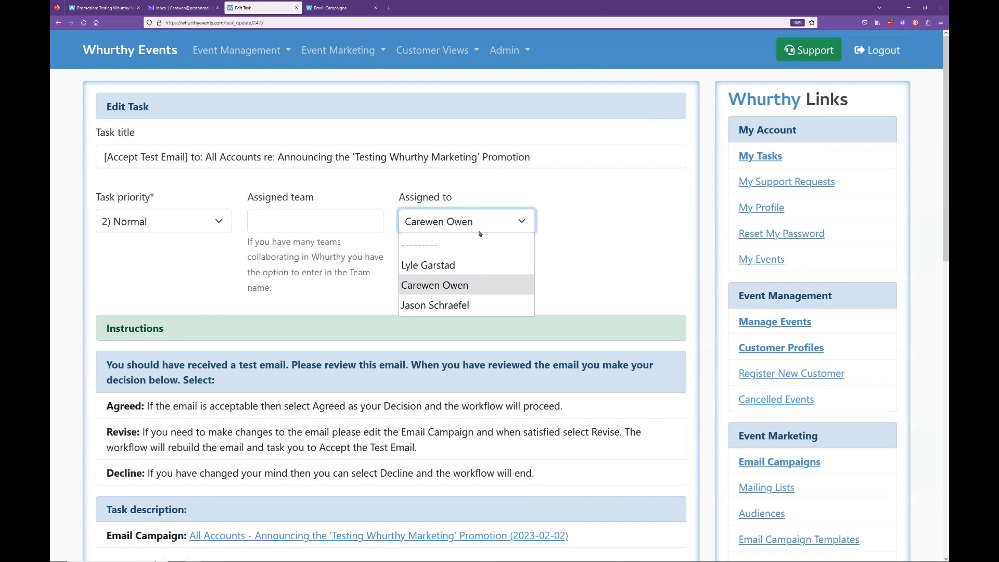
pyautogui.click(570, 245)
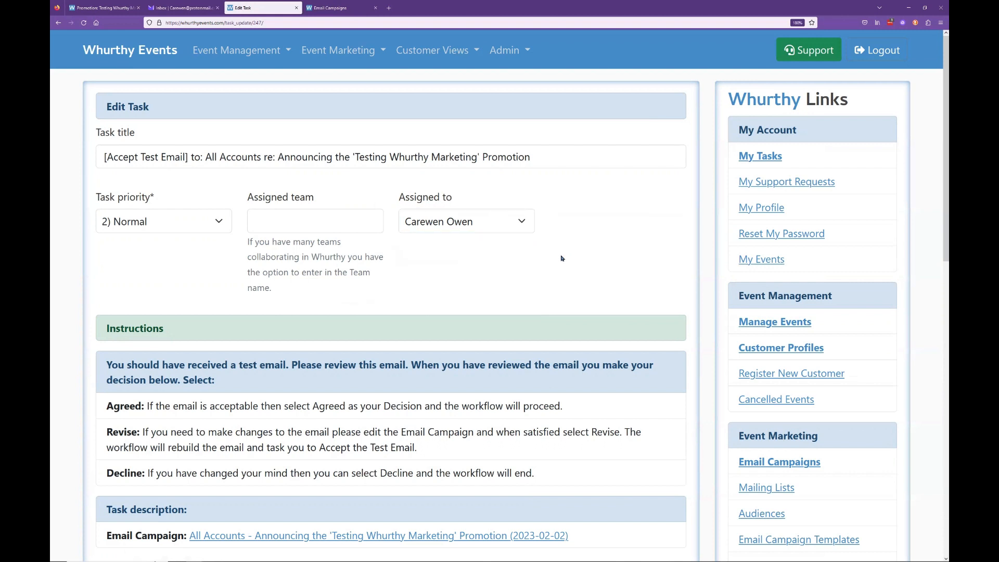
pyautogui.scroll(-4, 570, 253)
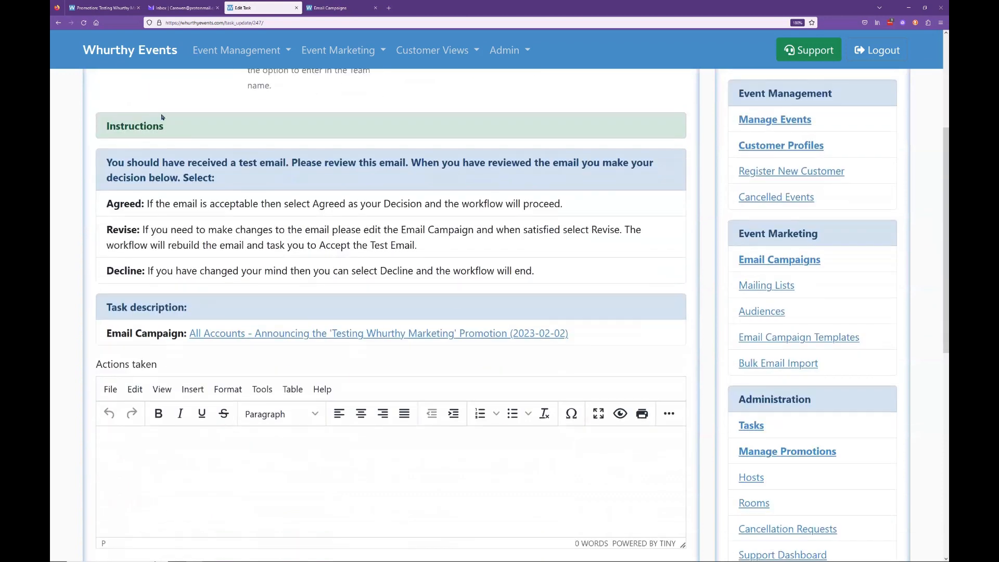
pyautogui.scroll(-3, 185, 156)
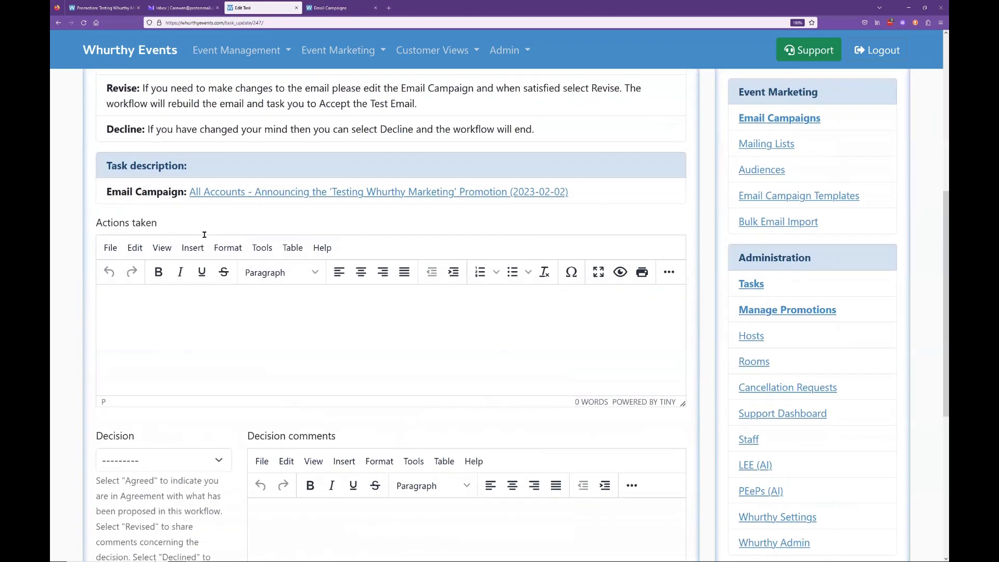
pyautogui.scroll(-3, 226, 225)
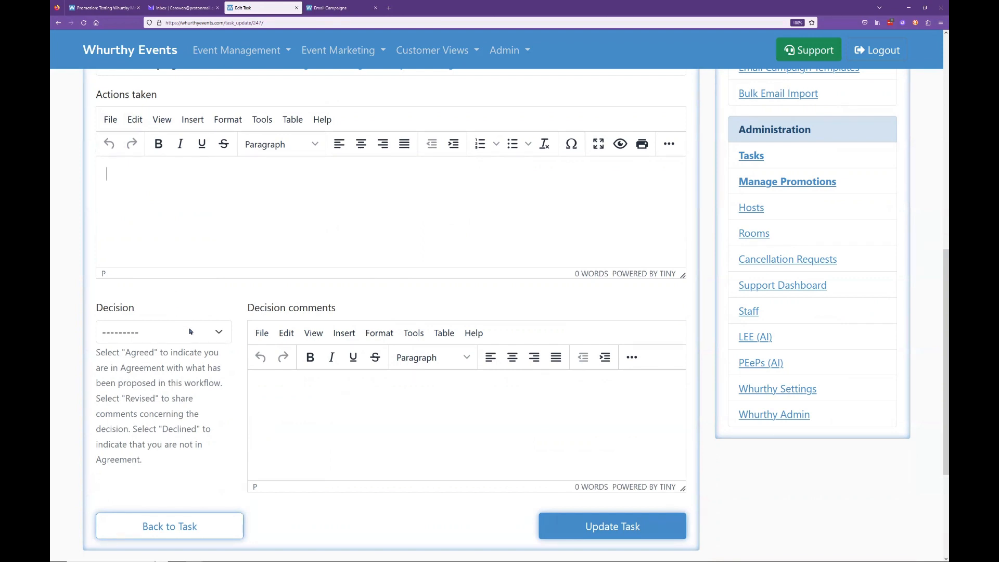
# Step: Check the available Decision options against the task's Agreed, Revise and Decline instructions
pyautogui.click(154, 338)
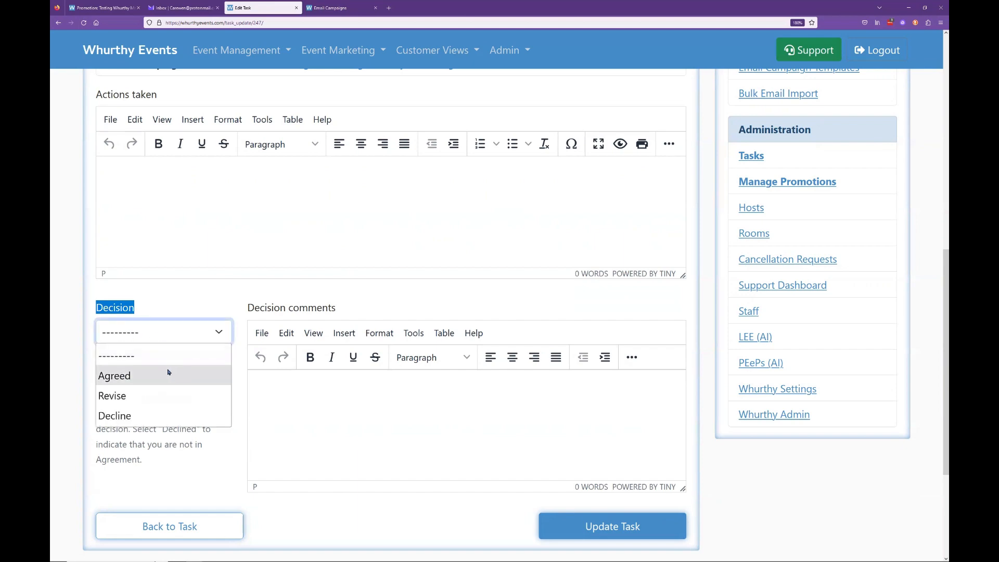
pyautogui.click(225, 313)
pyautogui.scroll(3, 239, 326)
pyautogui.scroll(1, 234, 306)
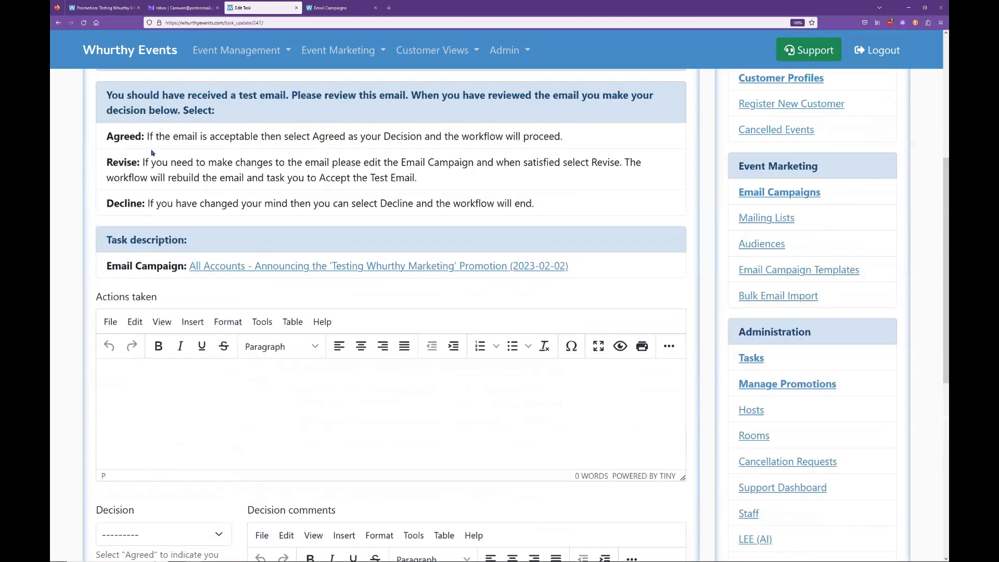
pyautogui.moveTo(120, 137); pyautogui.dragTo(476, 204)
pyautogui.click(430, 204)
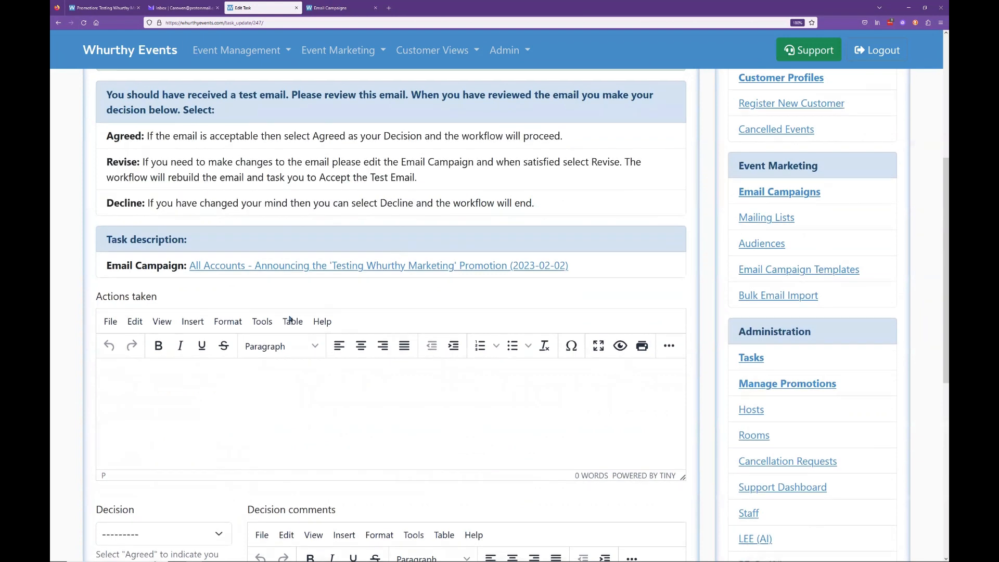
# Step: Set the task's decision to Agreed, leave the decision comments empty, and update the task
pyautogui.scroll(-5, 205, 276)
pyautogui.click(205, 273)
pyautogui.click(185, 307)
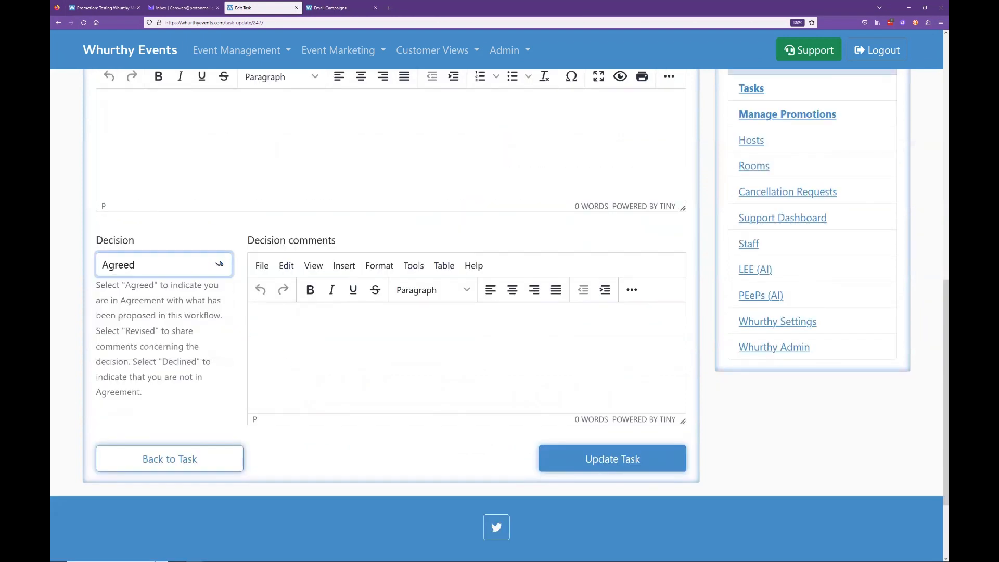
pyautogui.click(348, 337)
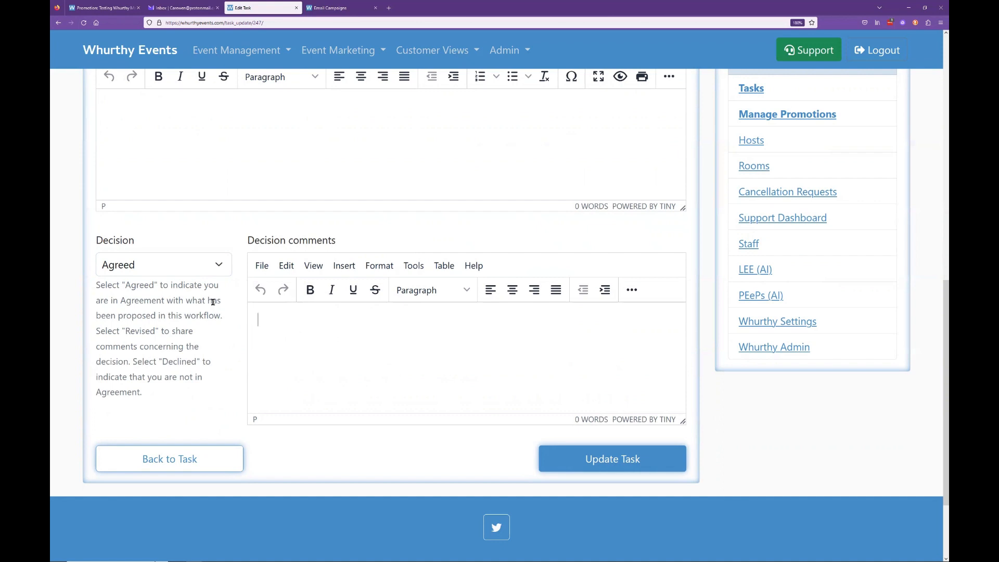
pyautogui.click(673, 461)
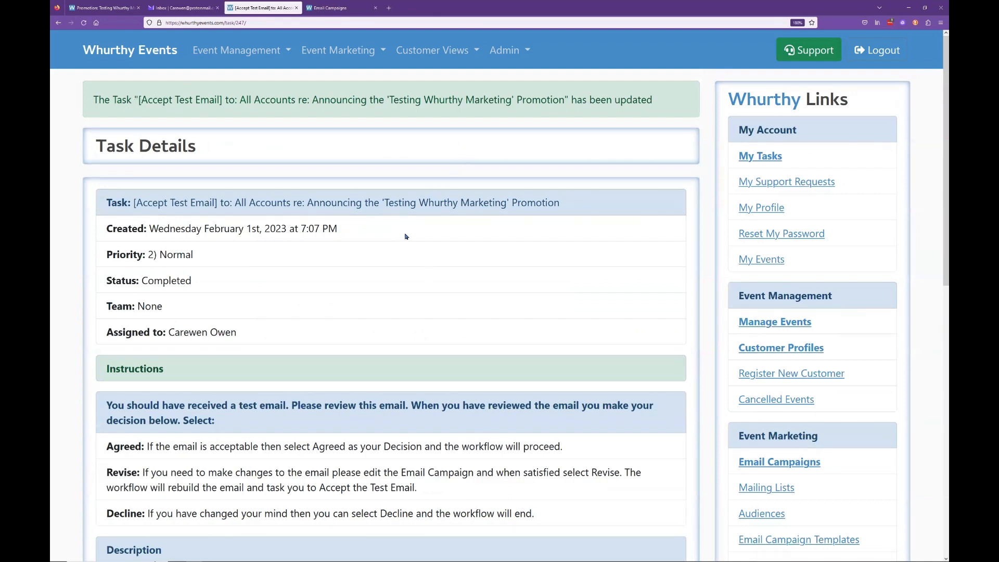
# Step: Check the Actions taken on the updated task and show its Task History Log
pyautogui.scroll(-6, 406, 234)
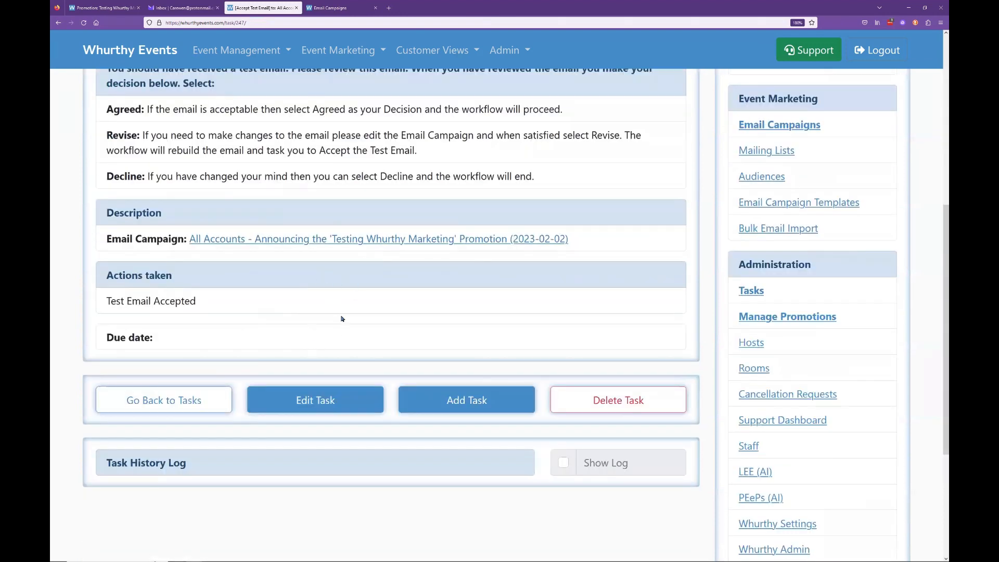
pyautogui.click(564, 464)
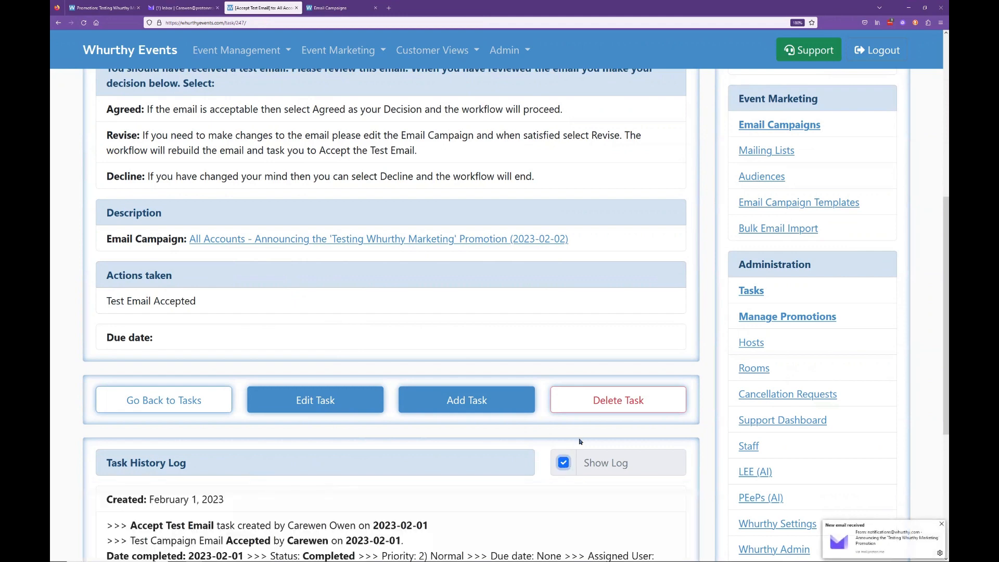
pyautogui.scroll(-2, 585, 438)
pyautogui.scroll(-3, 585, 438)
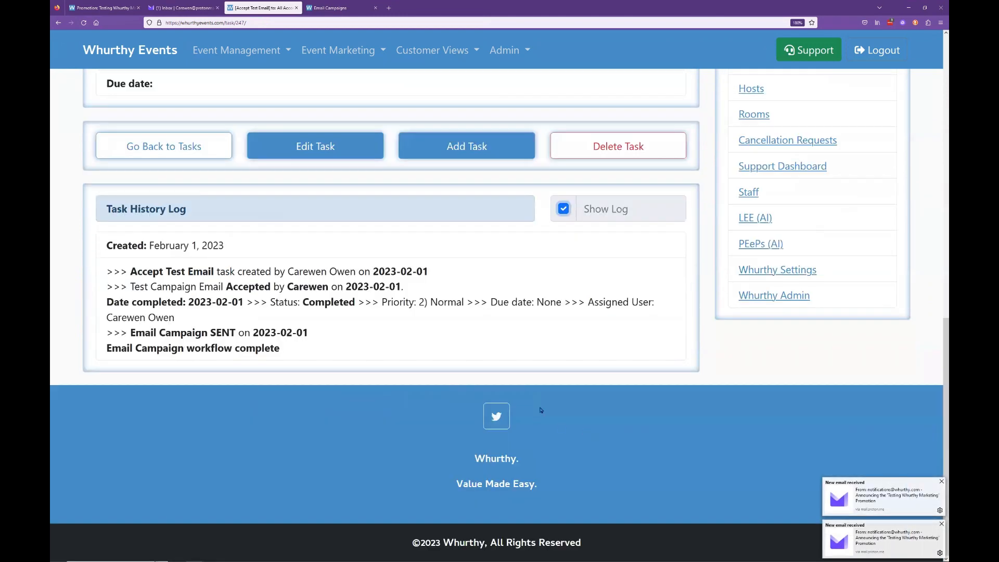
pyautogui.scroll(2, 848, 461)
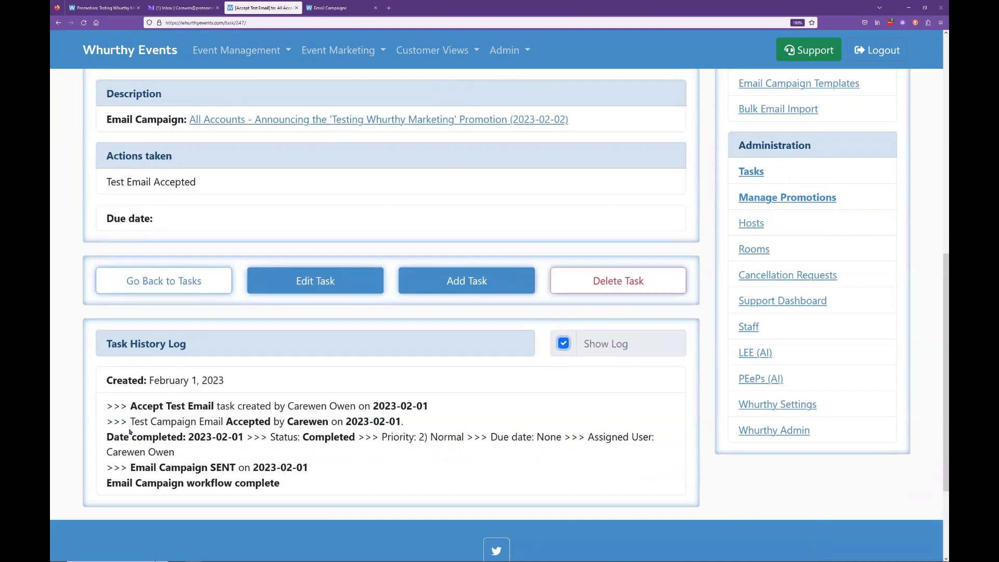
# Step: Read the history log entries on test email acceptance, task completion, campaign sending and the workflow's end
pyautogui.moveTo(130, 424); pyautogui.dragTo(404, 426)
pyautogui.click(206, 443)
pyautogui.moveTo(141, 447); pyautogui.dragTo(311, 437)
pyautogui.click(310, 438)
pyautogui.moveTo(108, 470); pyautogui.dragTo(95, 492)
pyautogui.click(288, 469)
pyautogui.click(277, 483)
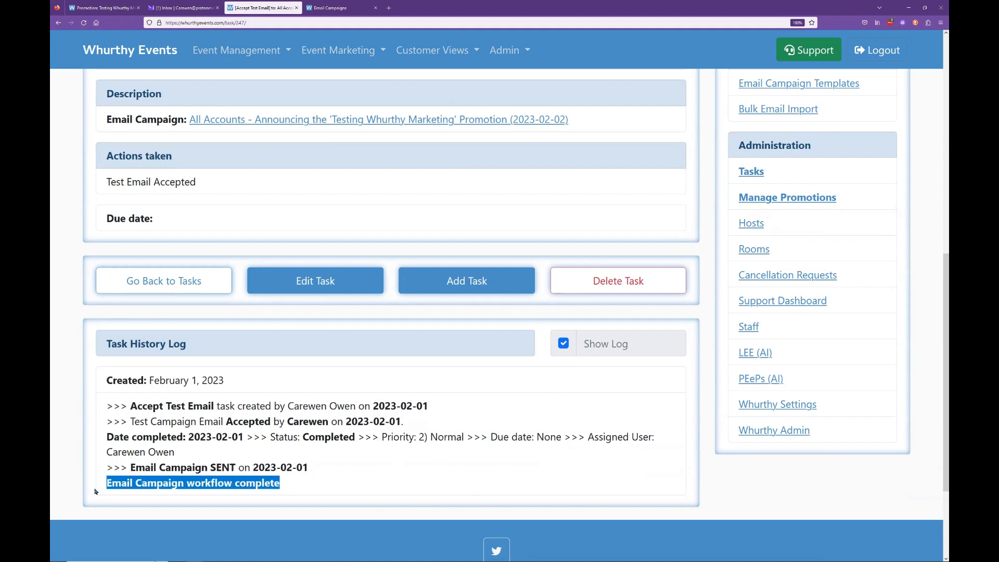
pyautogui.click(291, 494)
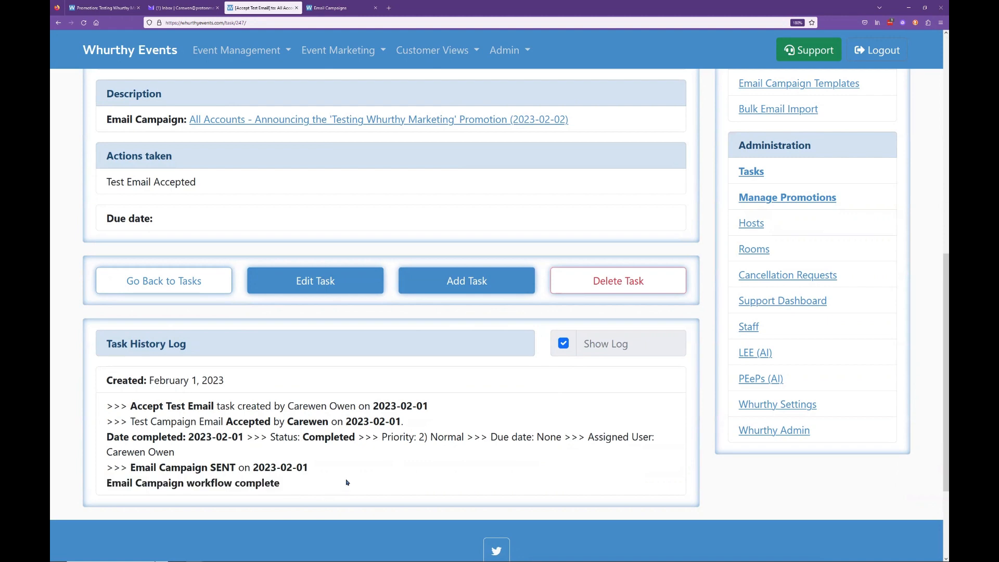
# Step: Open the email campaign linked in the task description and review its send status and message
pyautogui.scroll(4, 347, 482)
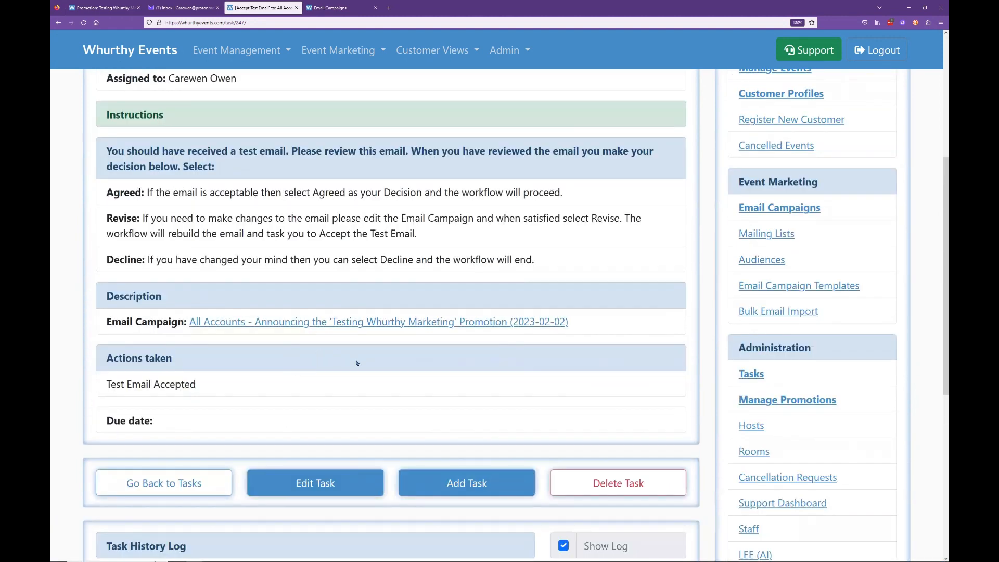
pyautogui.click(380, 325)
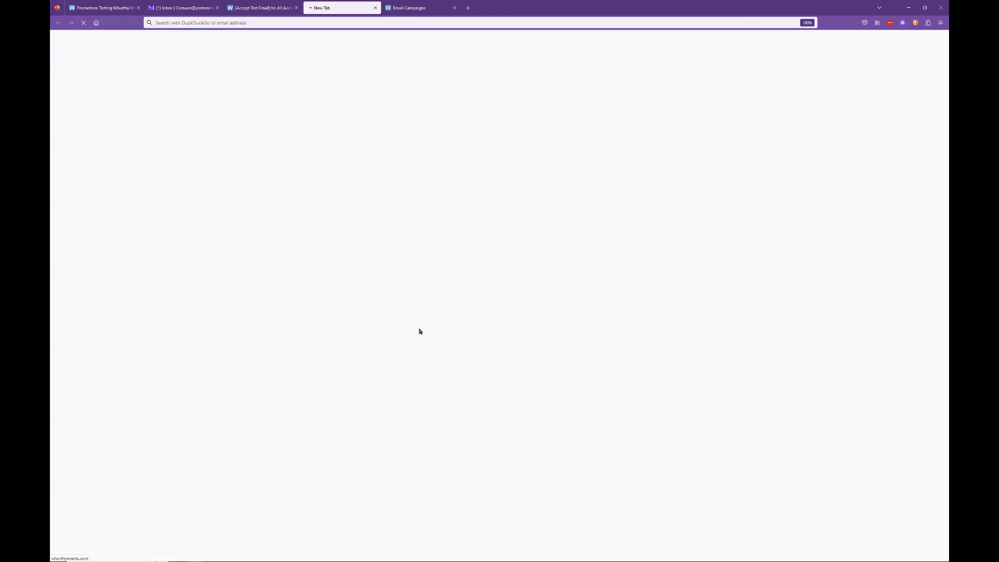
pyautogui.scroll(-1, 378, 275)
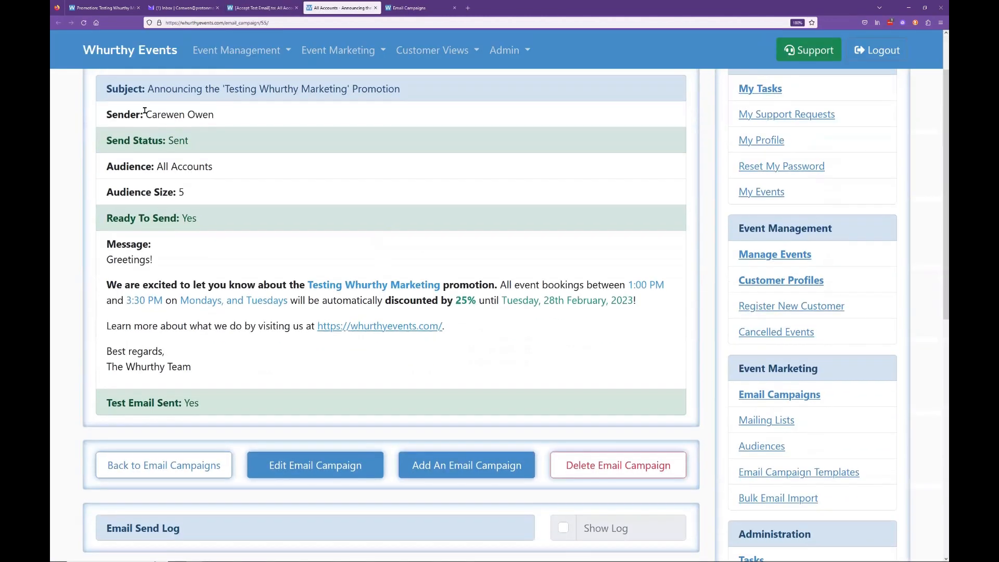
pyautogui.tripleClick(102, 138)
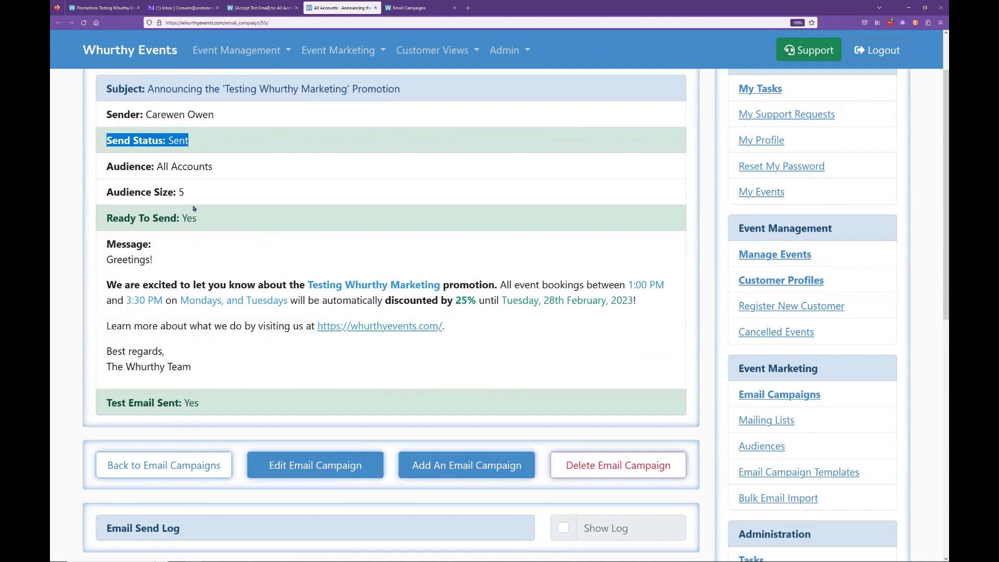
pyautogui.moveTo(194, 382); pyautogui.dragTo(137, 233)
pyautogui.click(213, 274)
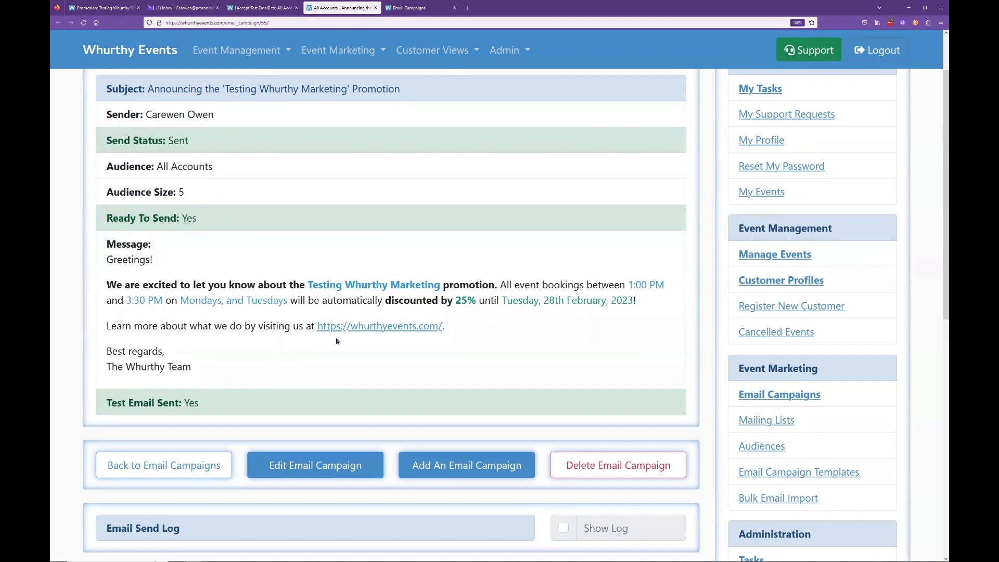
# Step: Show the campaign's Email Send Log and read its entries on creation, update, test email decision and Approval Workflow
pyautogui.scroll(-4, 241, 353)
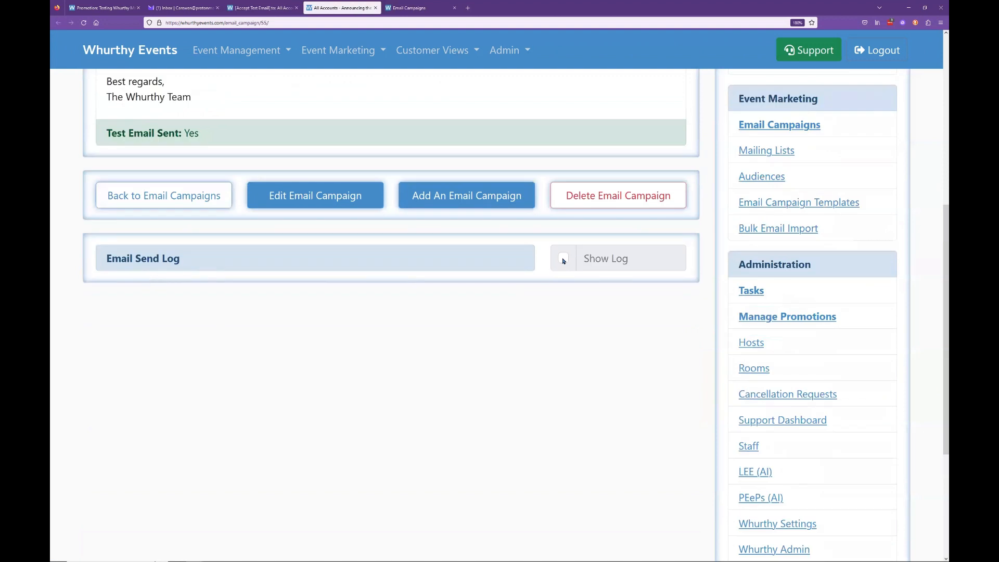
pyautogui.click(563, 259)
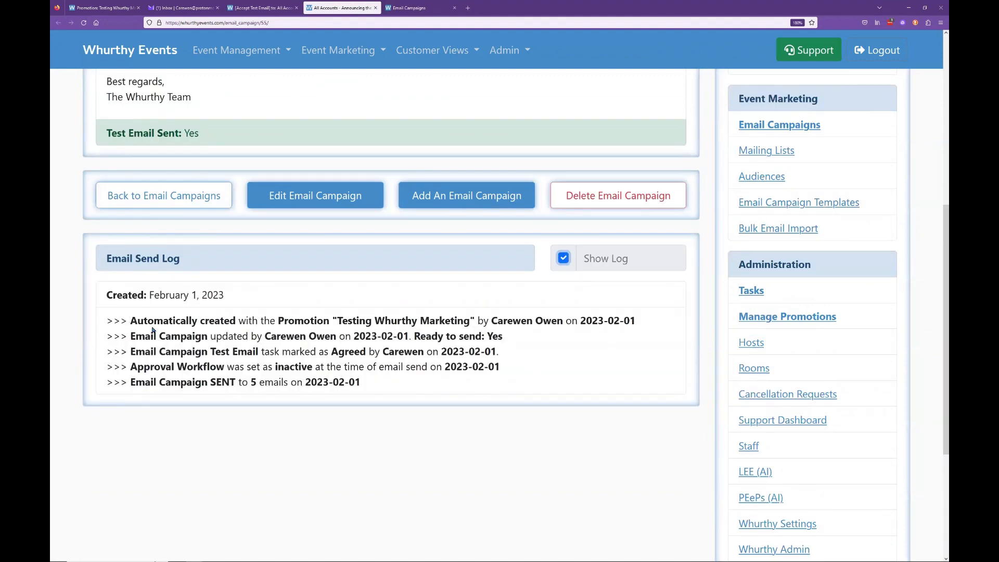
pyautogui.moveTo(136, 321); pyautogui.dragTo(640, 320)
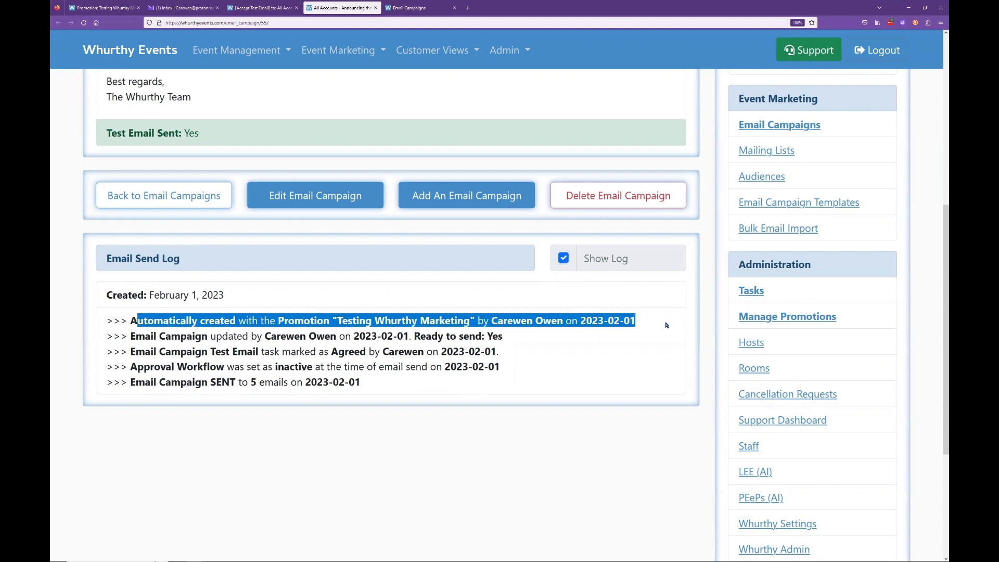
pyautogui.click(224, 361)
pyautogui.moveTo(151, 336); pyautogui.dragTo(513, 341)
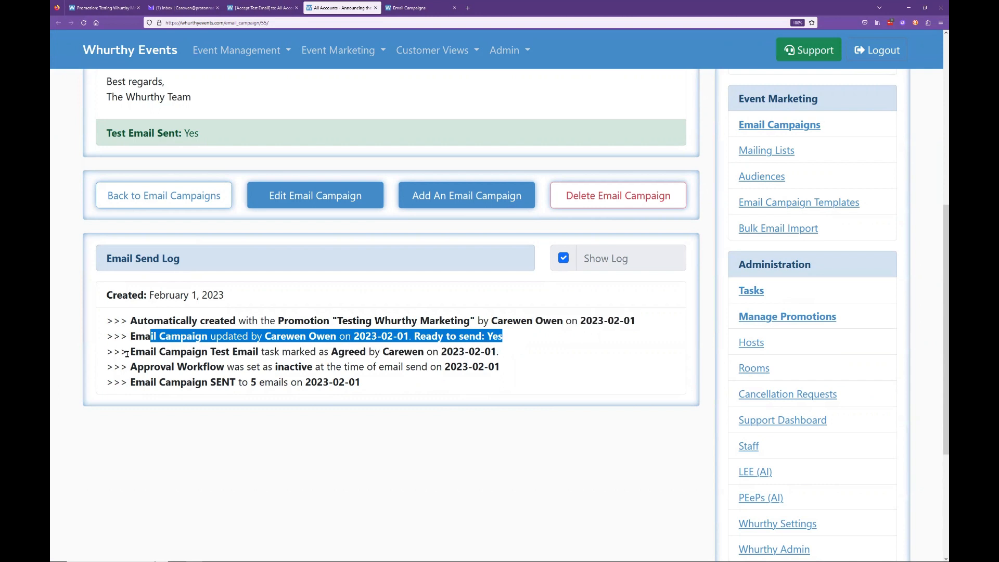
pyautogui.moveTo(128, 353); pyautogui.dragTo(516, 356)
pyautogui.moveTo(128, 368); pyautogui.dragTo(230, 367)
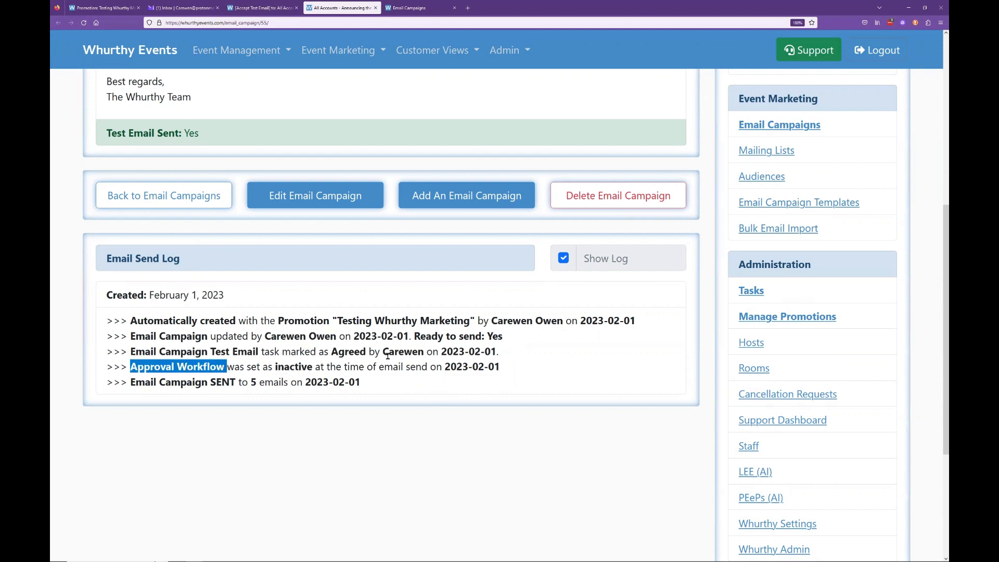
pyautogui.moveTo(509, 373); pyautogui.dragTo(130, 368)
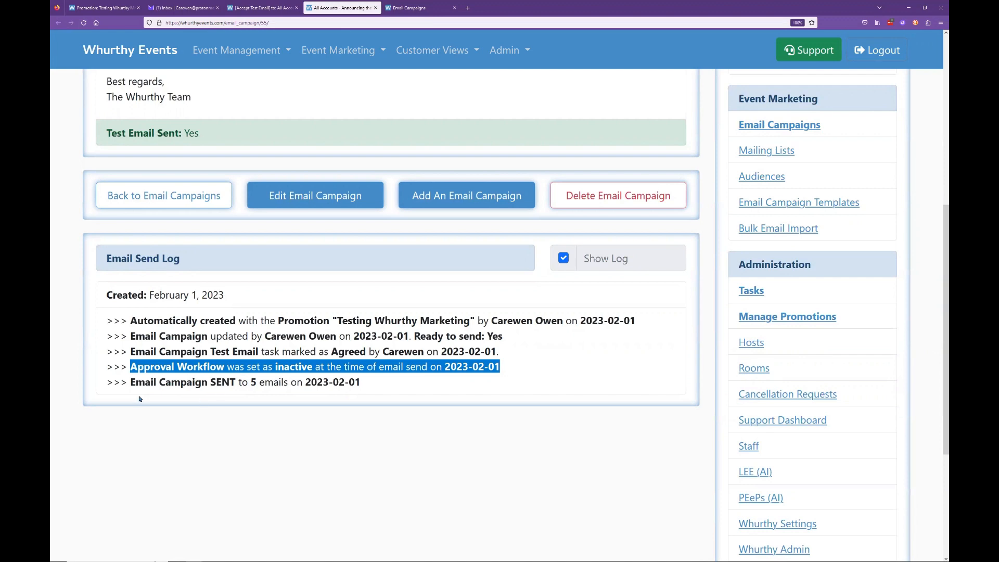
# Step: Read the Email Send Log entry on the campaign's sending and its date
pyautogui.click(131, 382)
pyautogui.moveTo(106, 384); pyautogui.dragTo(298, 381)
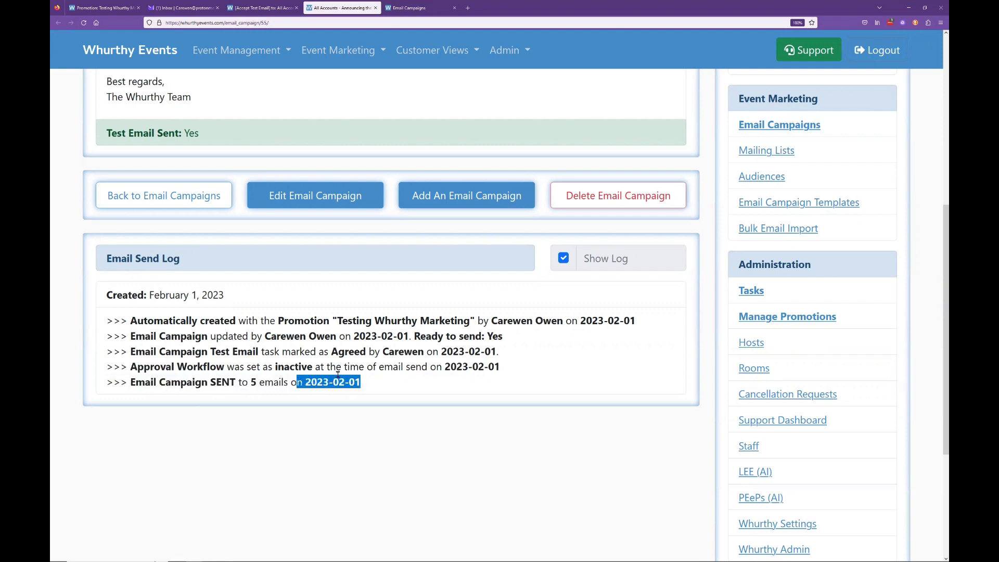
# Step: Switch to Proton Mail, open the first unread message in the 'Testing Whurthy Marketing' promotion conversation and read its text
pyautogui.click(175, 12)
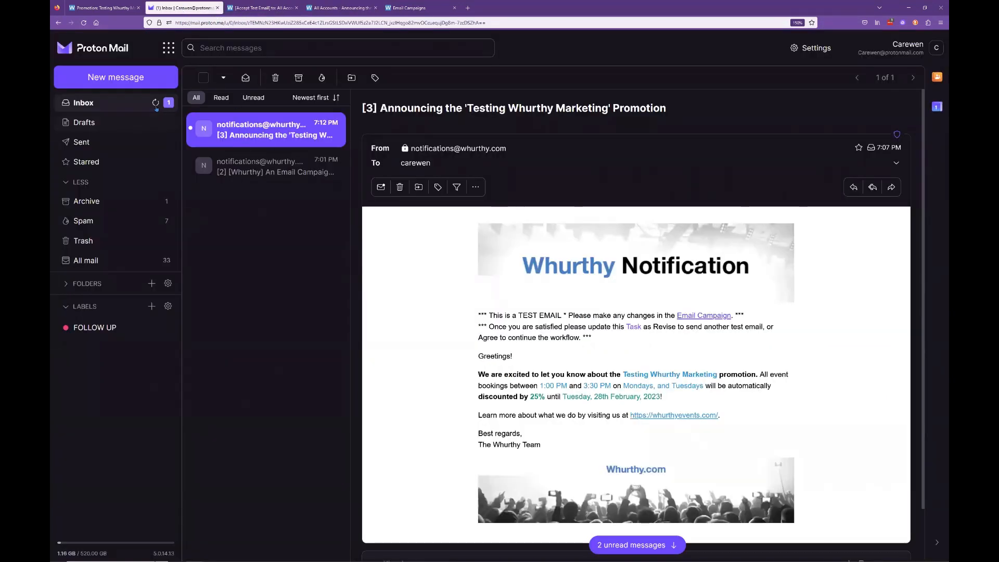
pyautogui.click(547, 152)
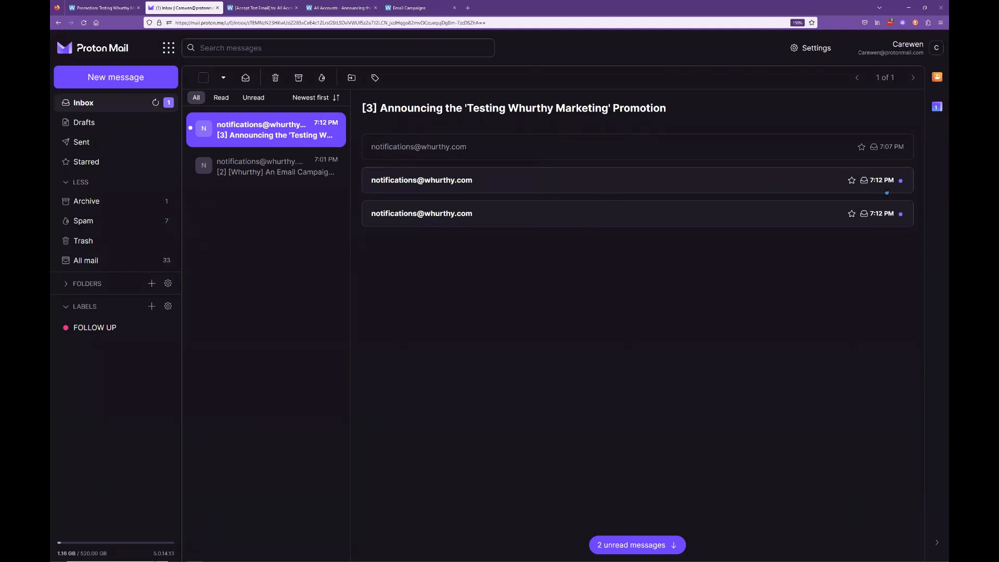
pyautogui.click(490, 181)
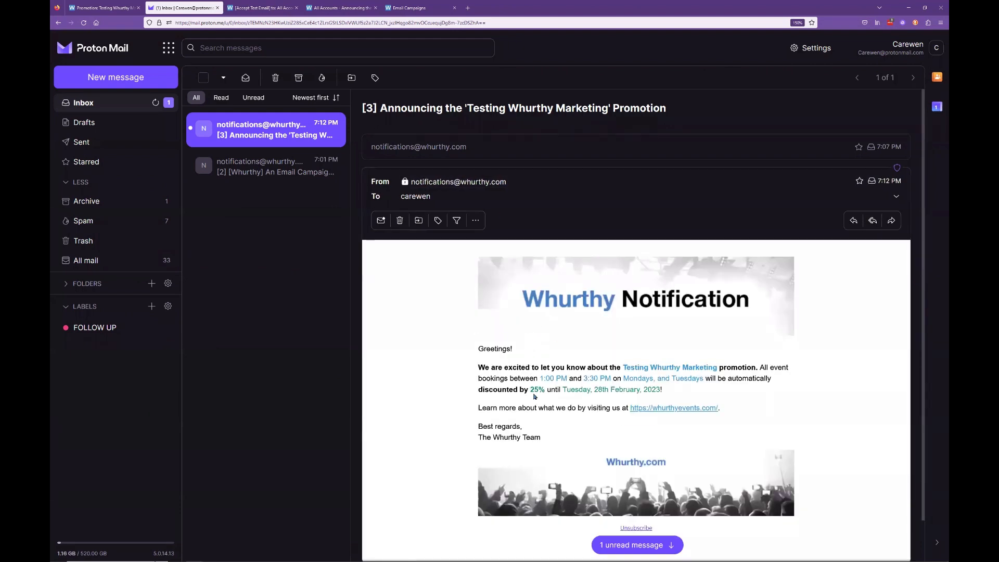
pyautogui.scroll(-1, 567, 373)
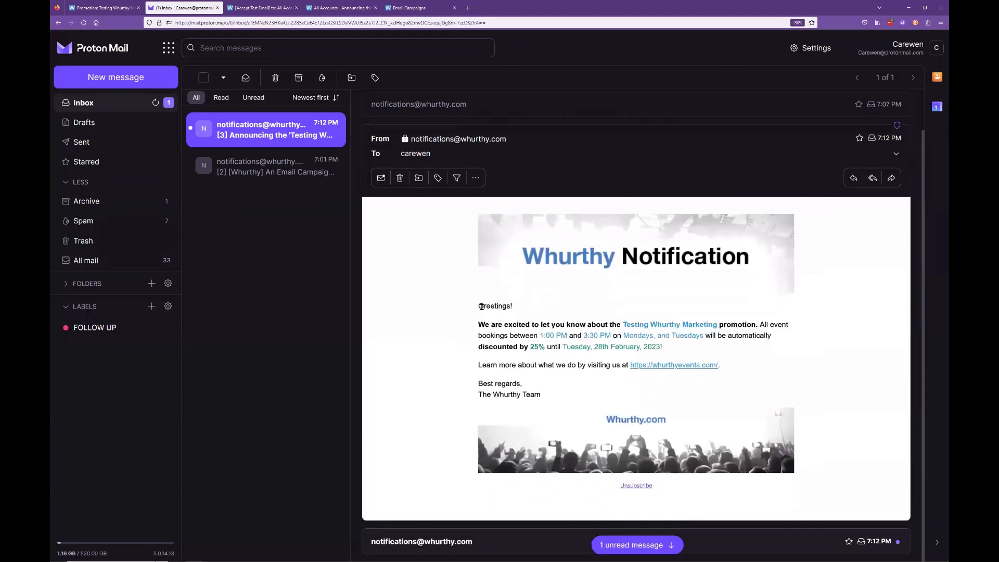
pyautogui.moveTo(478, 305); pyautogui.dragTo(548, 405)
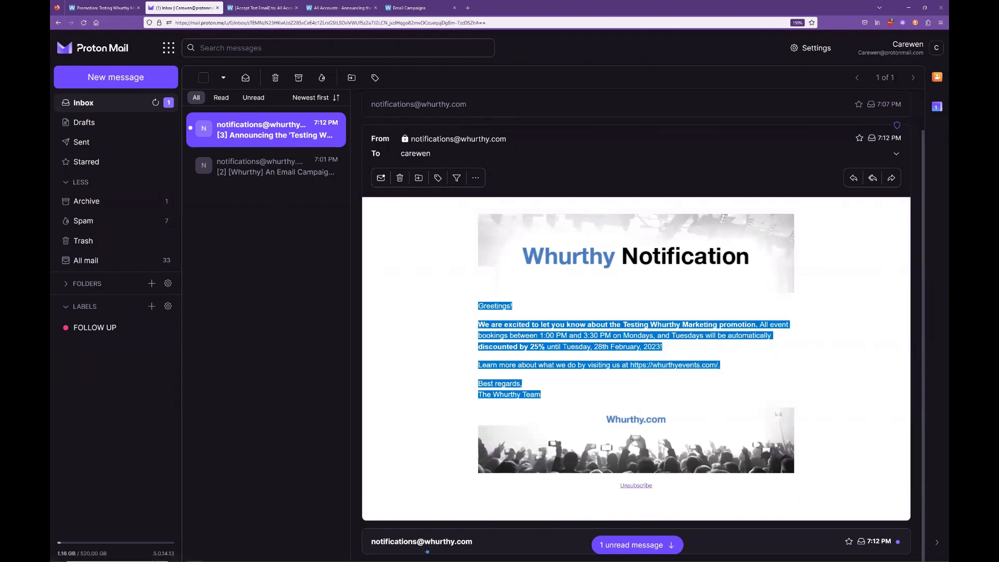
# Step: Open the remaining unread promotion message and check the recipients of the two campaign emails
pyautogui.click(491, 544)
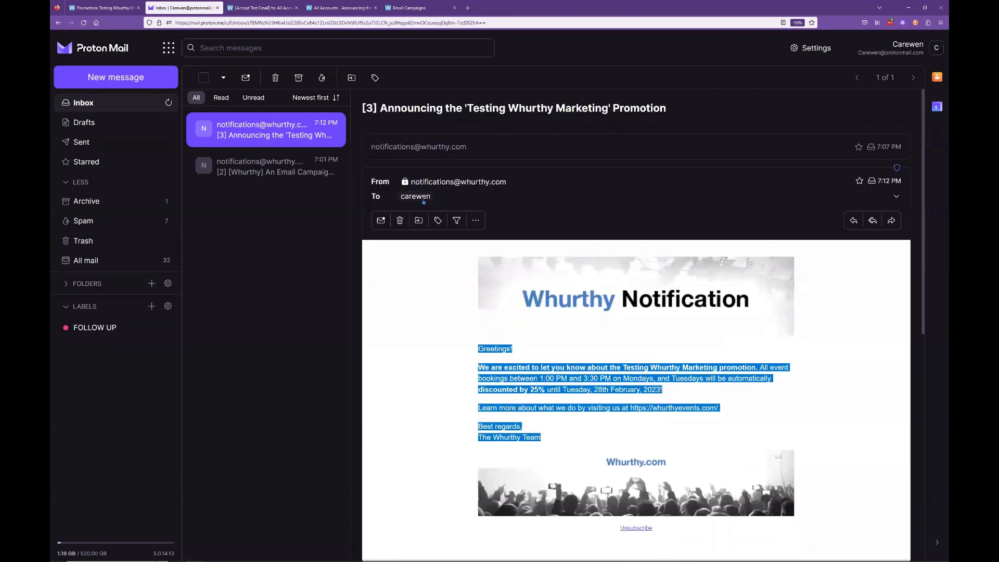
pyautogui.click(424, 198)
pyautogui.click(540, 210)
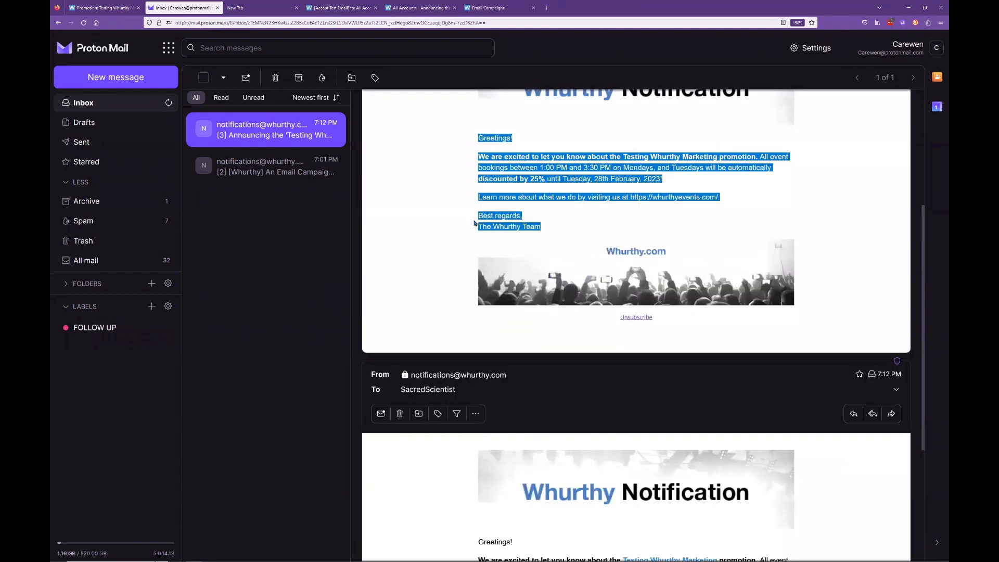
pyautogui.click(440, 237)
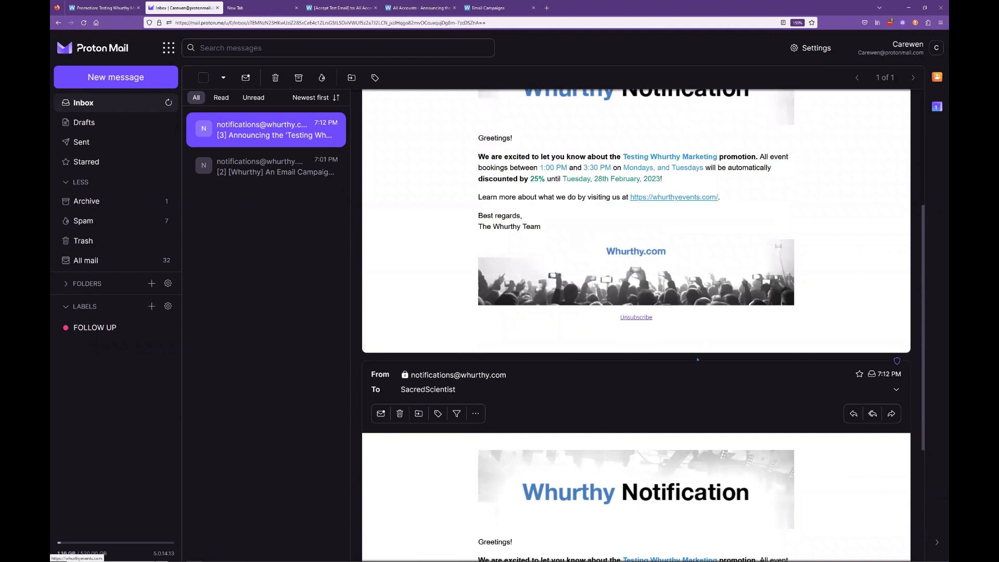
# Step: Unsubscribe the user account from the "All Accounts" mailing list through the campaign email and read the resulting page
pyautogui.scroll(-4, 511, 405)
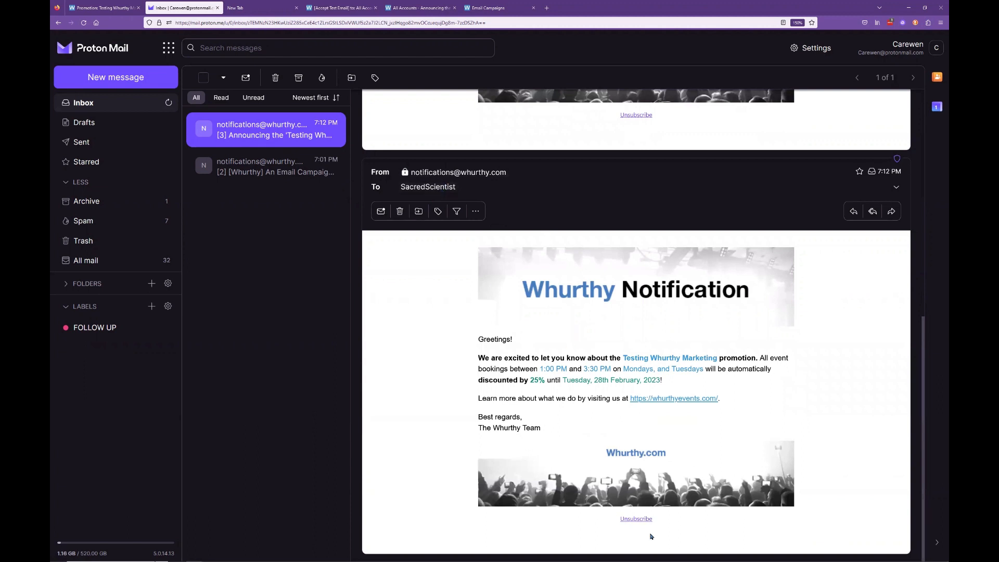
pyautogui.click(639, 520)
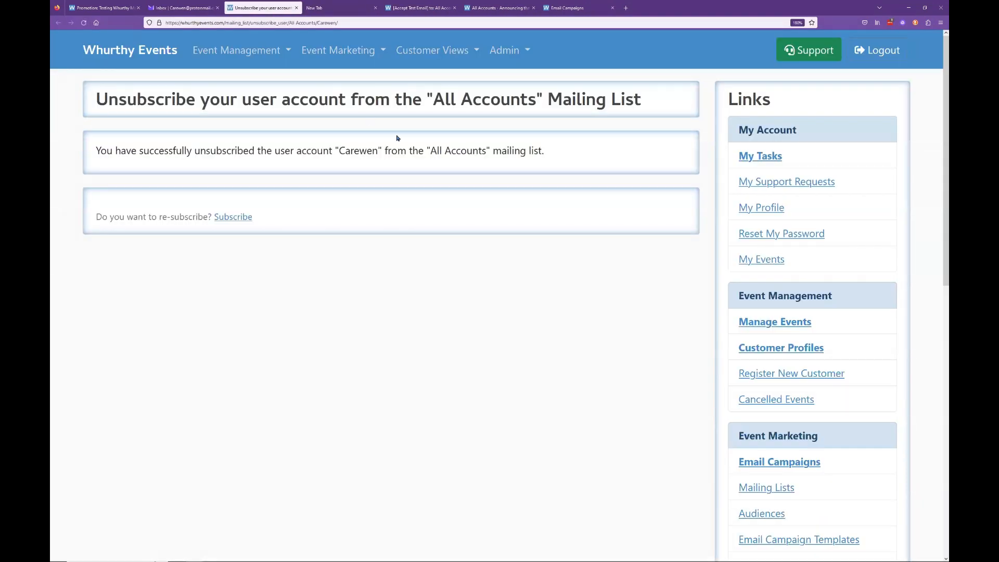
pyautogui.moveTo(97, 148); pyautogui.dragTo(542, 166)
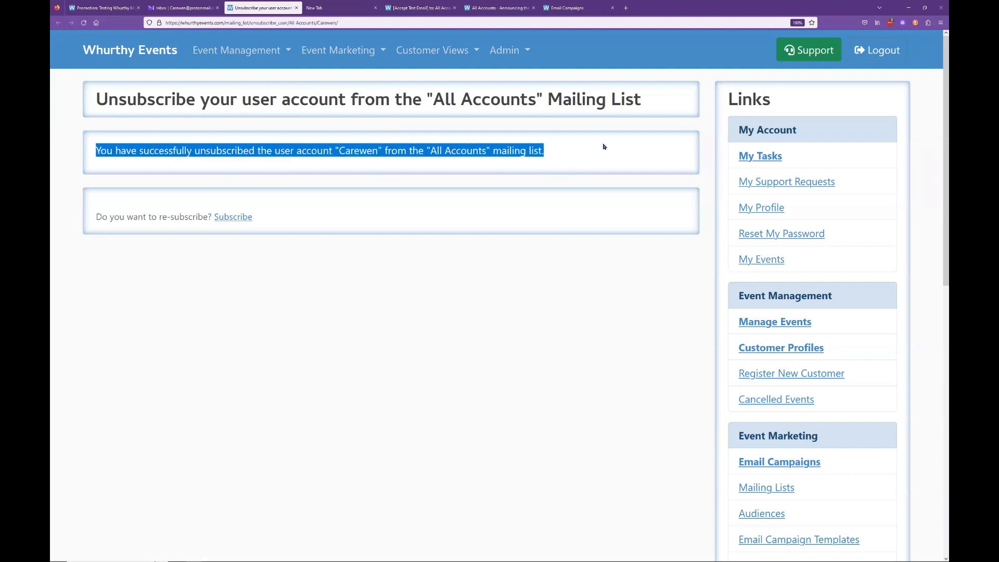